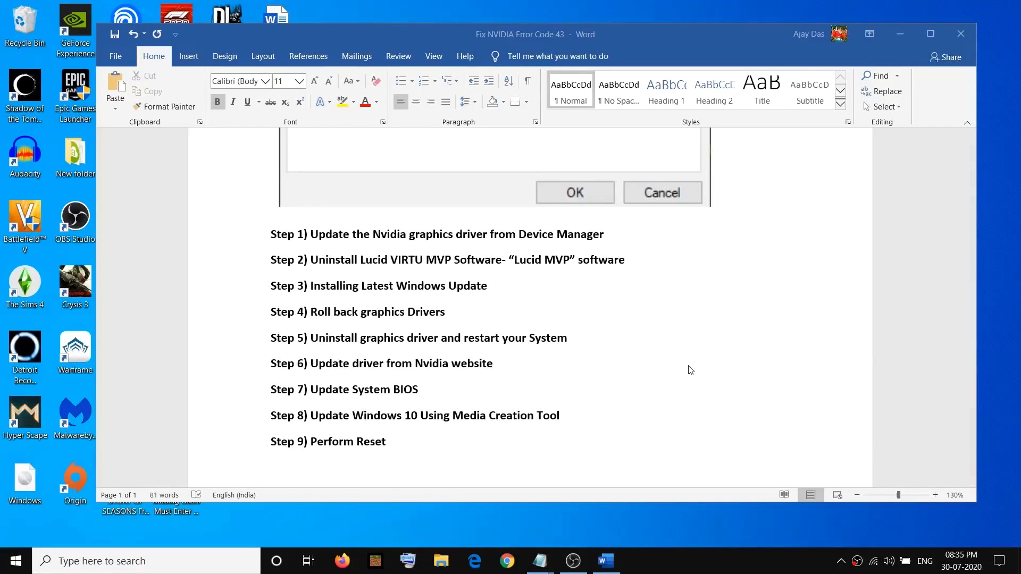
# Step: Review the Code 43 device status picture and the list of fixes, and highlight the Step 1 text about updating the Nvidia driver
pyautogui.scroll(10, 689, 369)
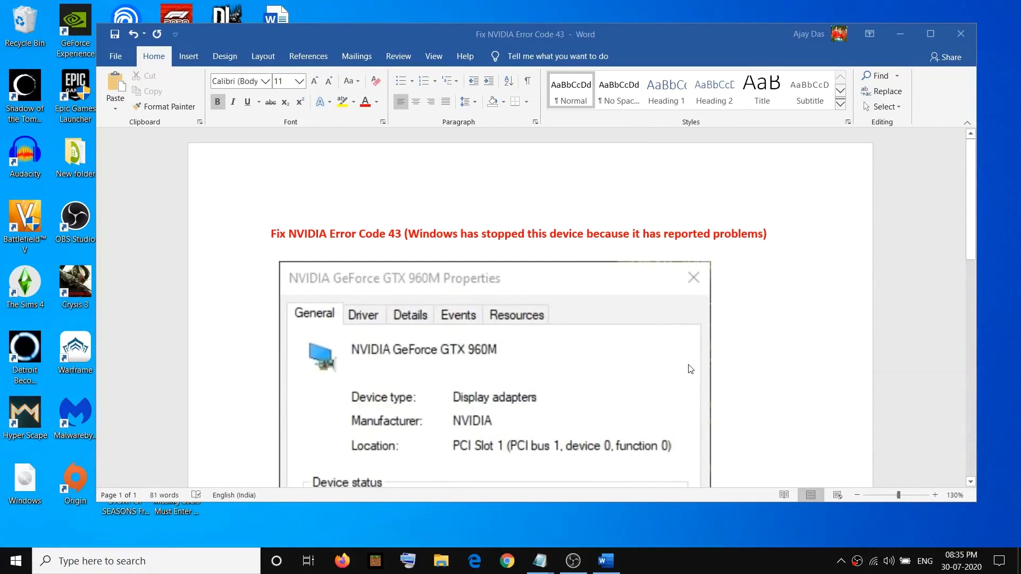
pyautogui.scroll(-5, 689, 366)
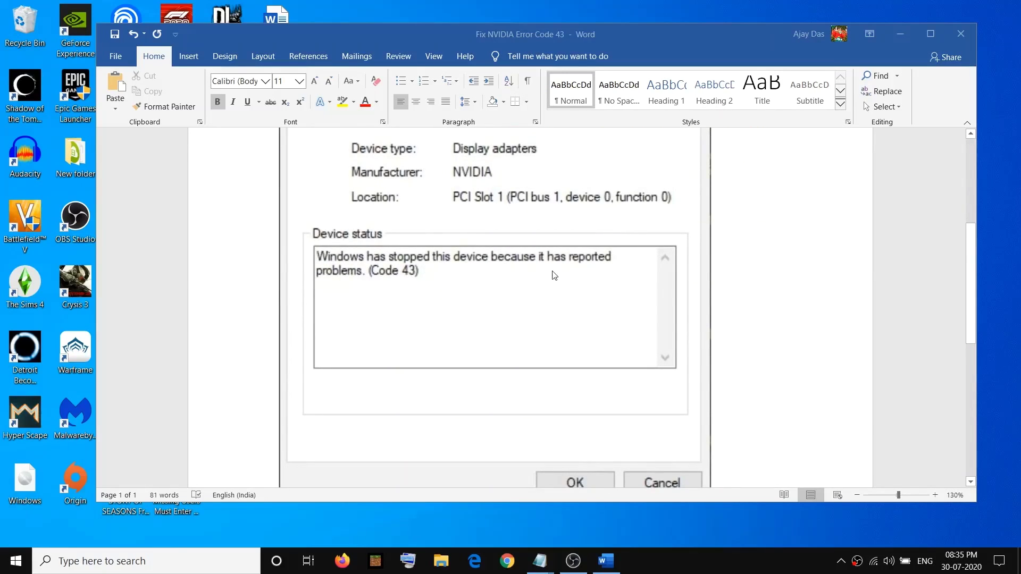
pyautogui.scroll(-4, 447, 285)
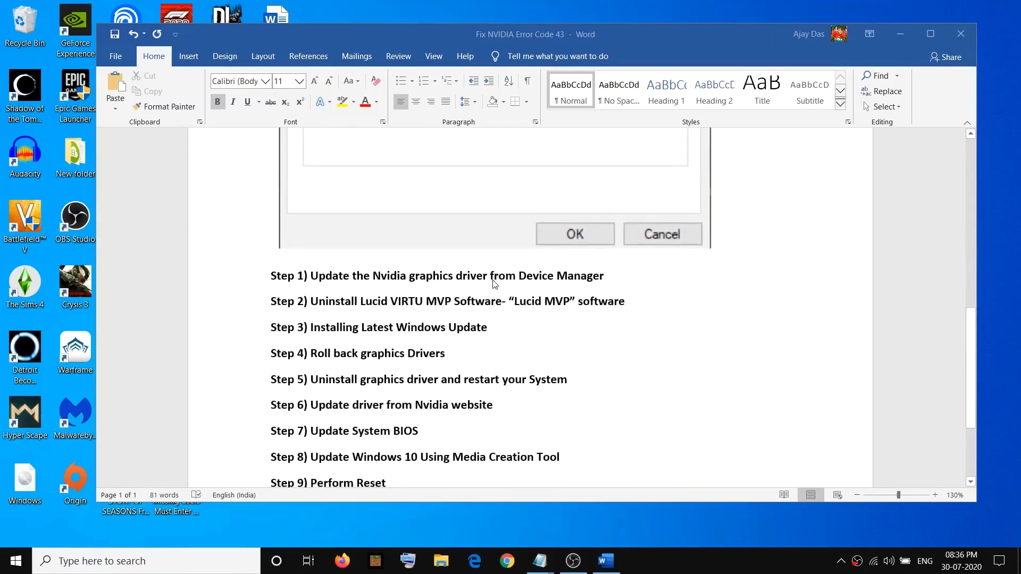
pyautogui.scroll(4, 351, 178)
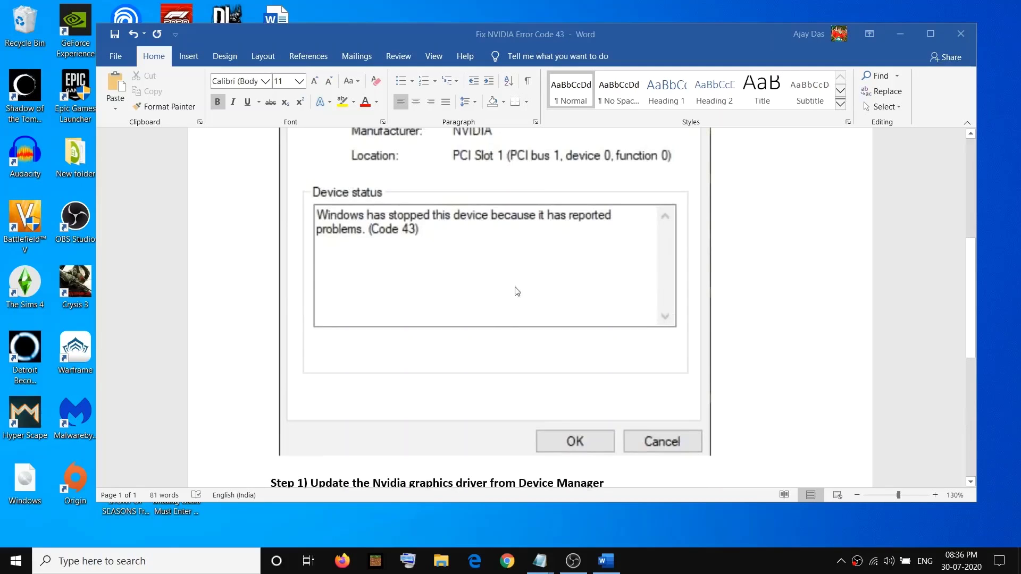
pyautogui.scroll(-5, 501, 338)
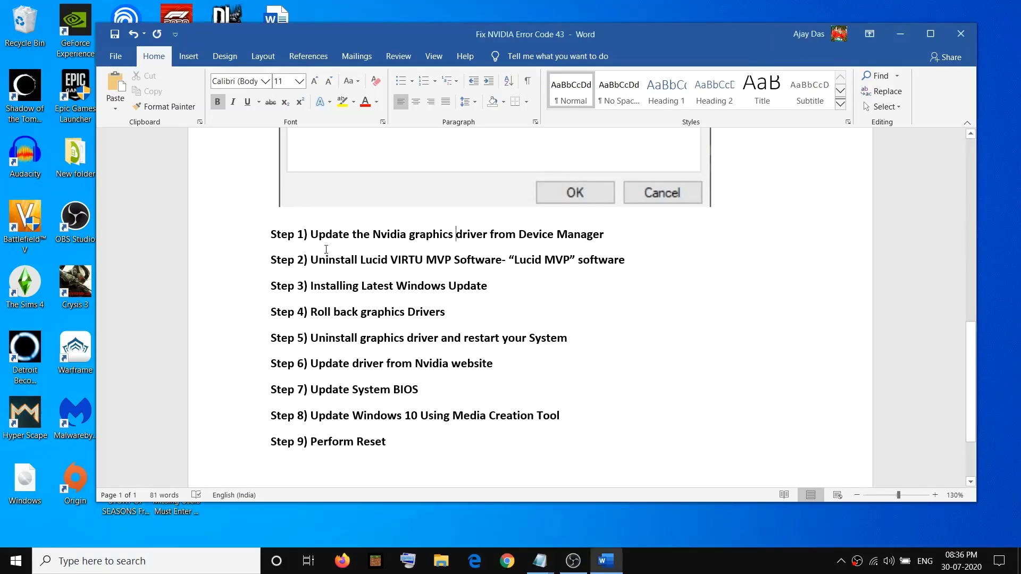
pyautogui.moveTo(318, 241); pyautogui.dragTo(611, 241)
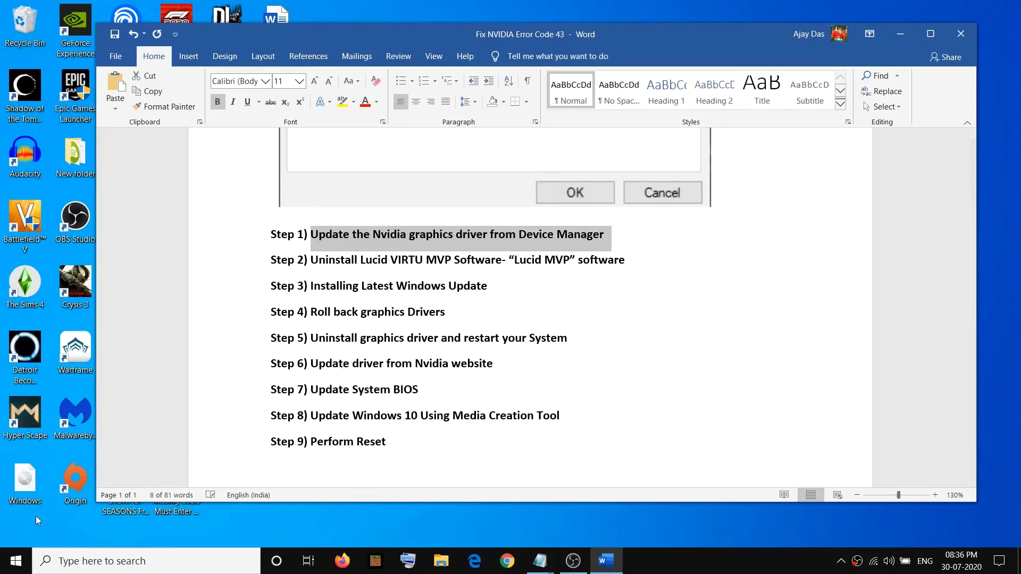
# Step: Open Device Manager and start the driver update wizard for the NVIDIA GeForce GTX 1050 display adapter
pyautogui.rightClick(17, 561)
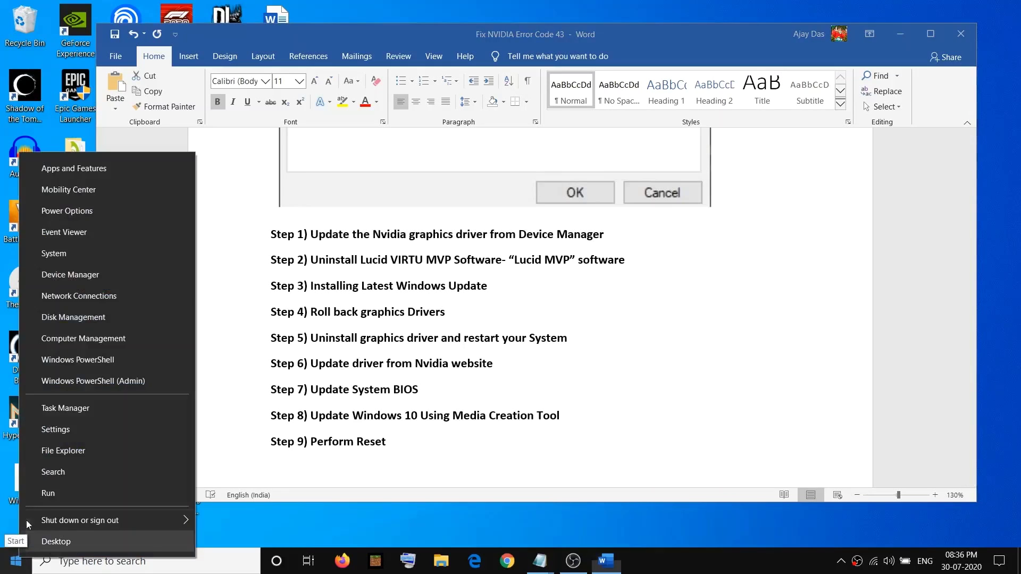
pyautogui.click(85, 274)
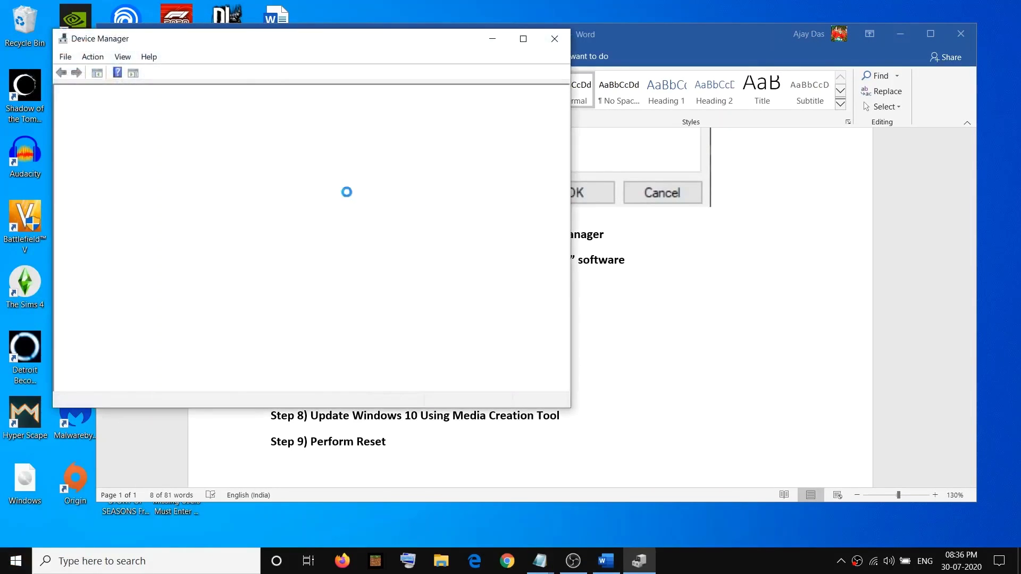
pyautogui.moveTo(180, 37); pyautogui.dragTo(360, 76)
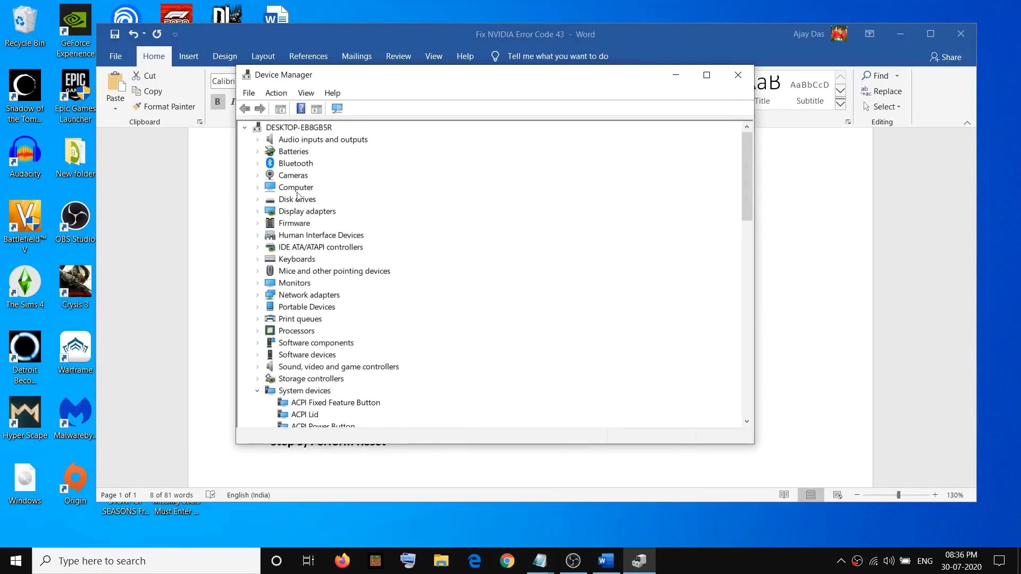
pyautogui.click(257, 212)
pyautogui.click(313, 237)
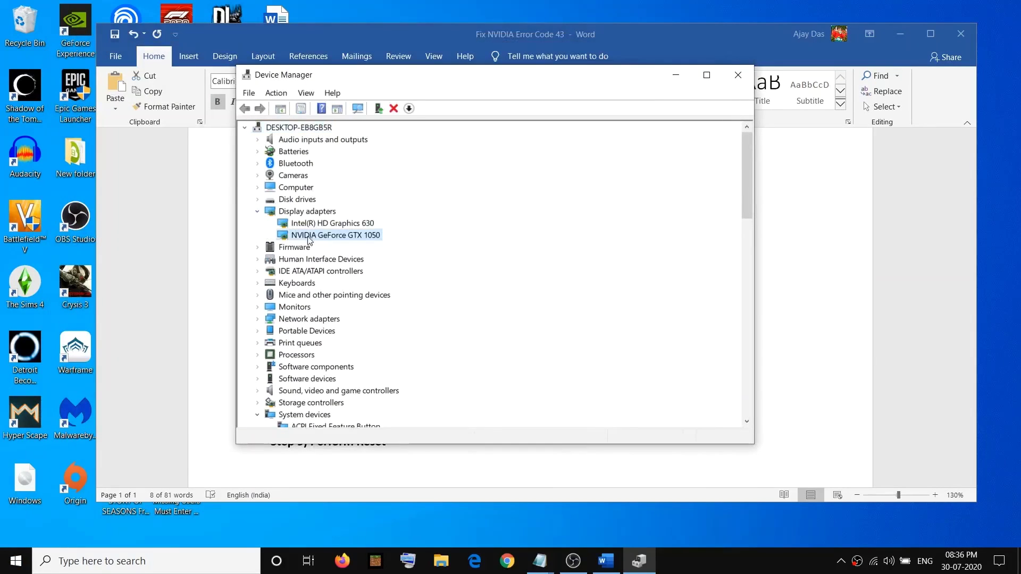
pyautogui.rightClick(340, 238)
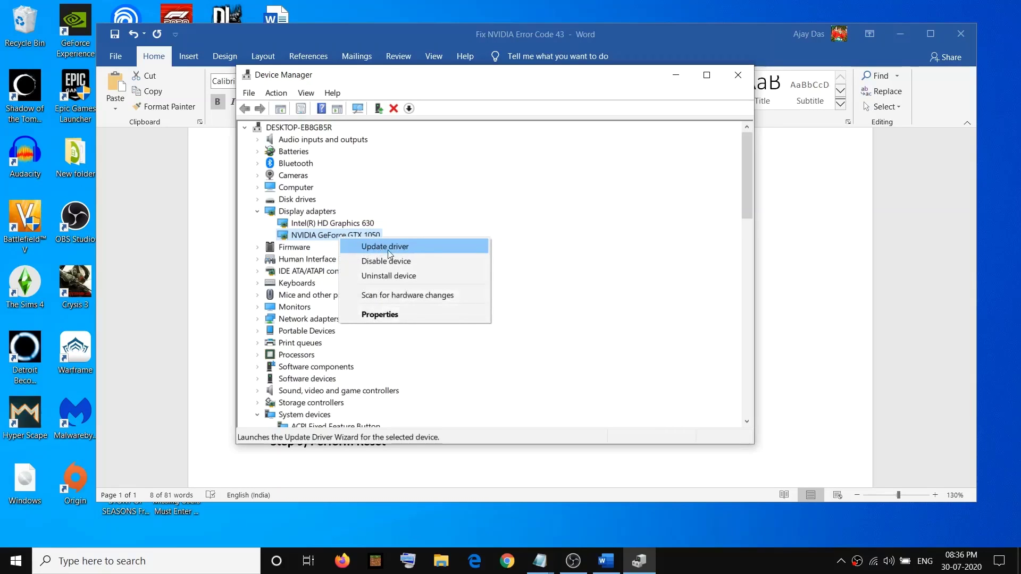
pyautogui.click(417, 249)
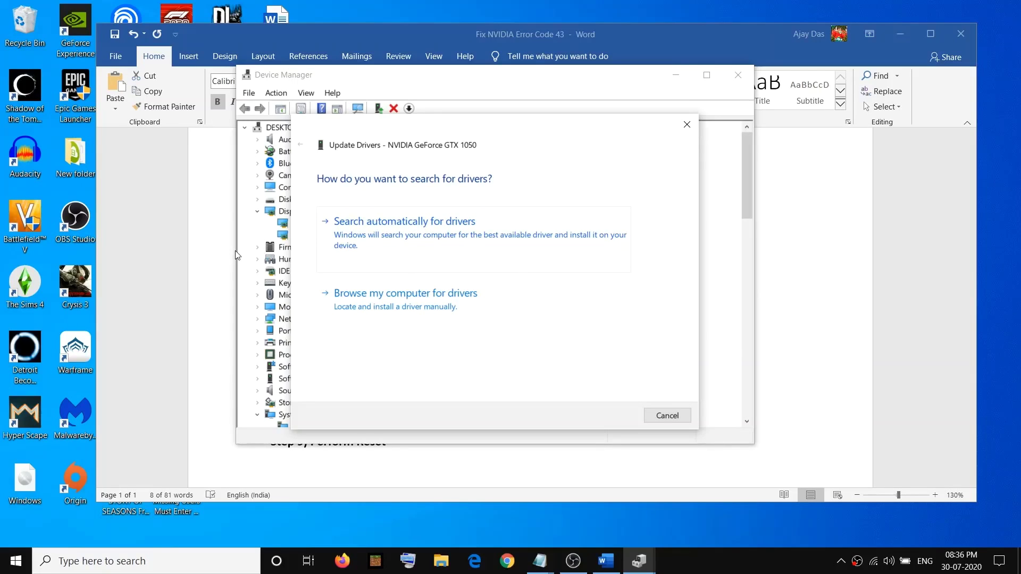
# Step: Switch back to the Word document and highlight the Step 2 text about uninstalling Lucid VIRTU MVP Software, then clear the selection
pyautogui.click(220, 254)
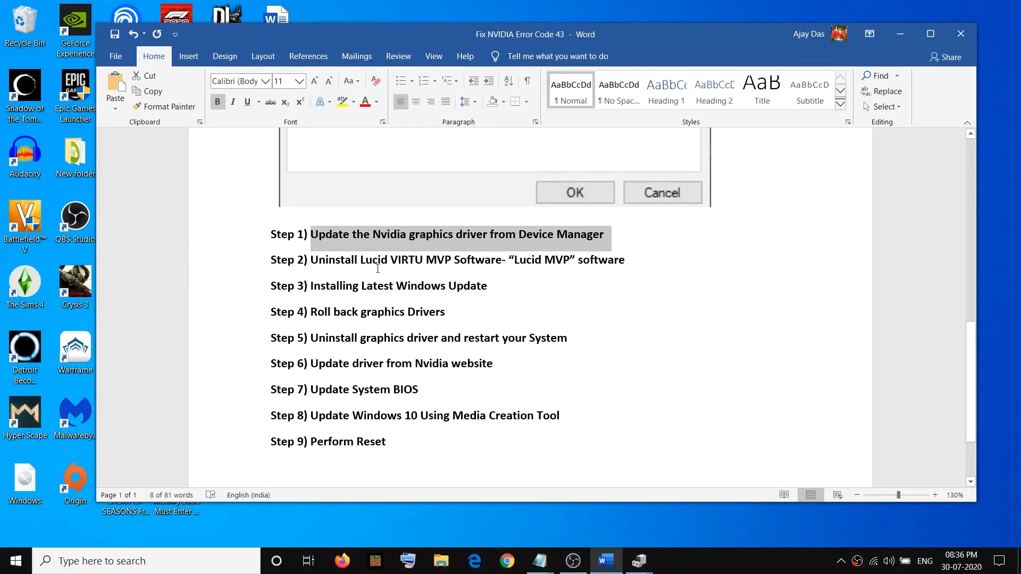
pyautogui.moveTo(315, 259); pyautogui.dragTo(585, 264)
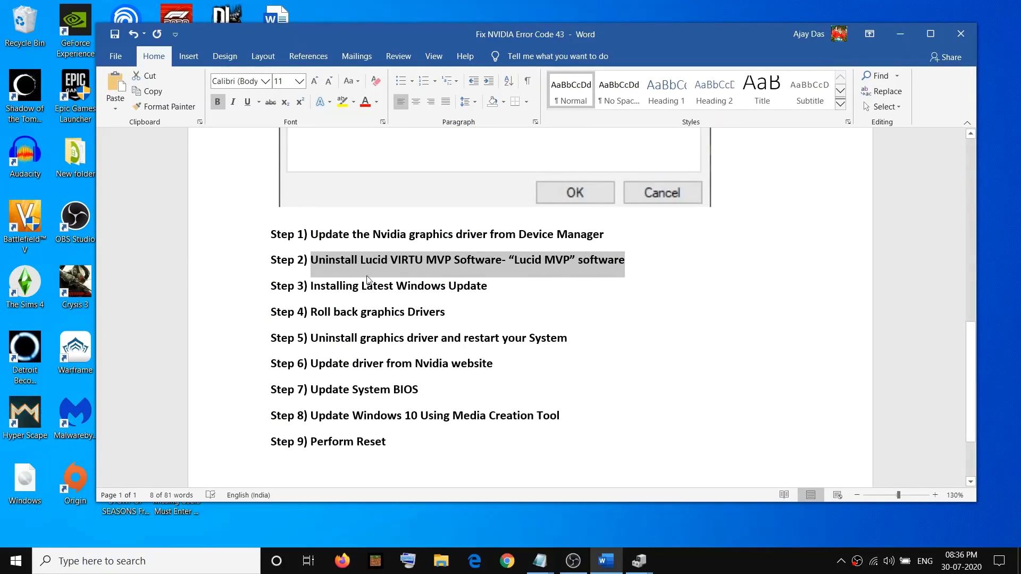
pyautogui.click(454, 282)
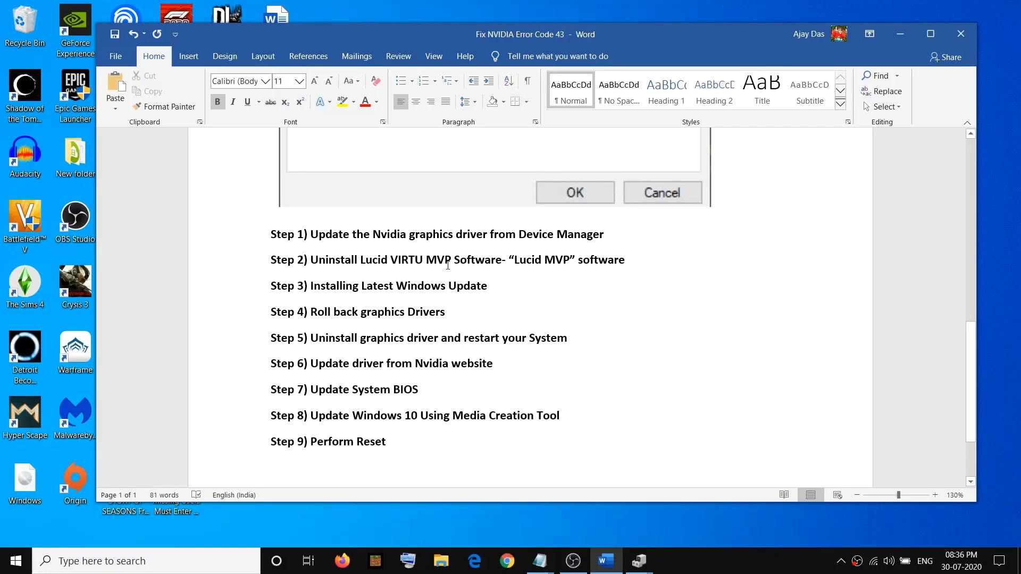
pyautogui.click(133, 565)
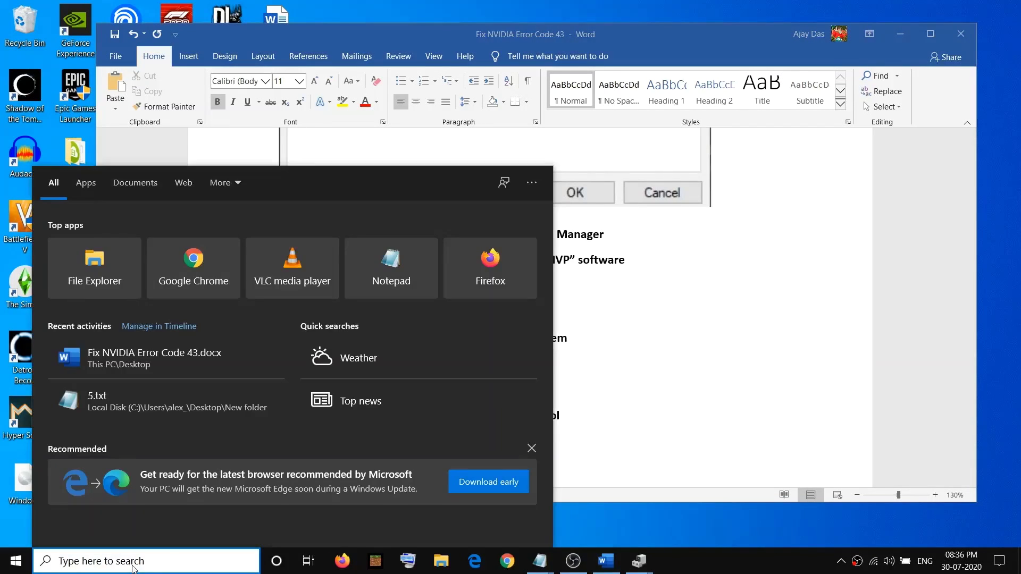
pyautogui.write('app')
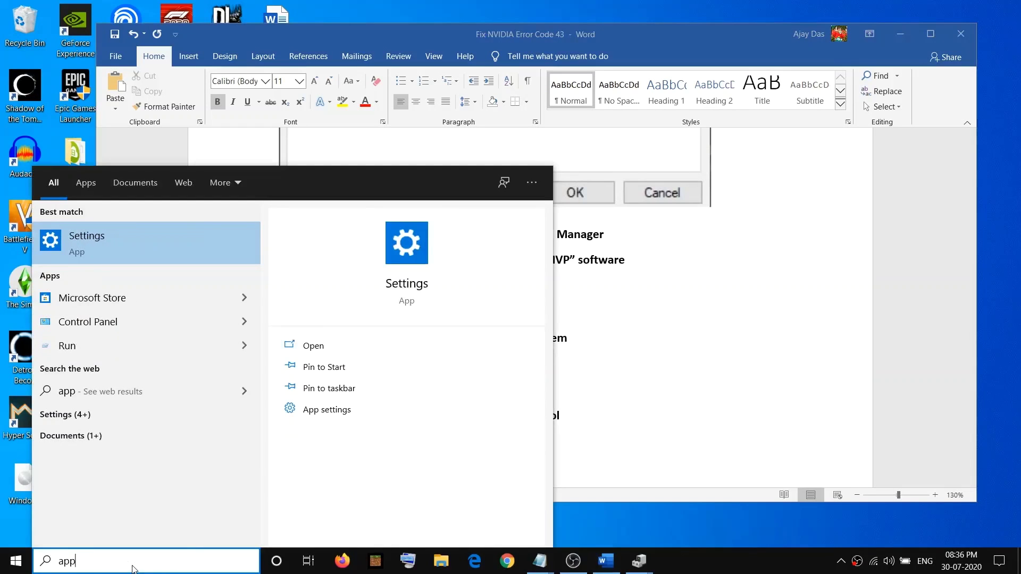
pyautogui.write('wiz.cpl')
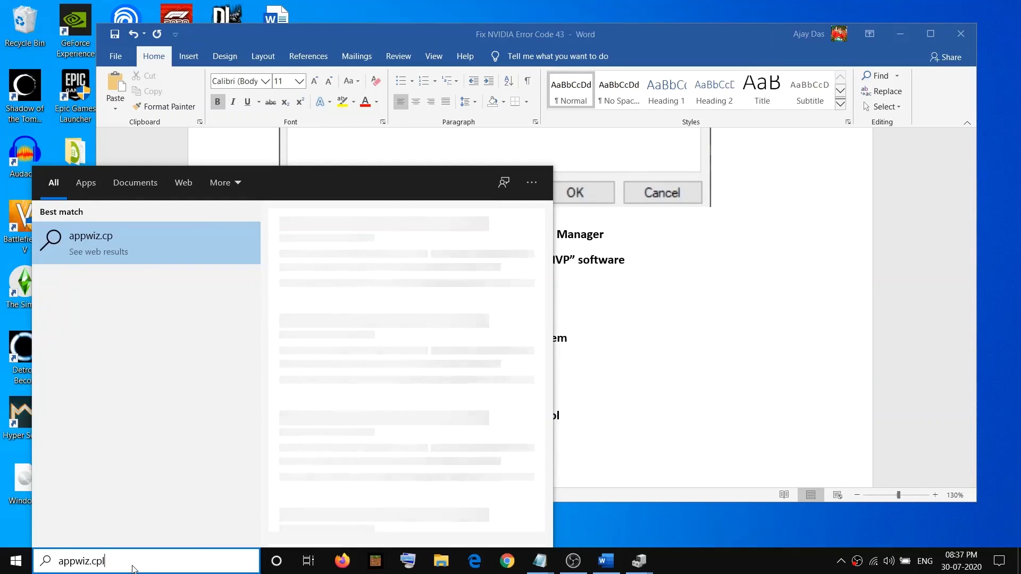
pyautogui.hotkey('ctrl', 'a')
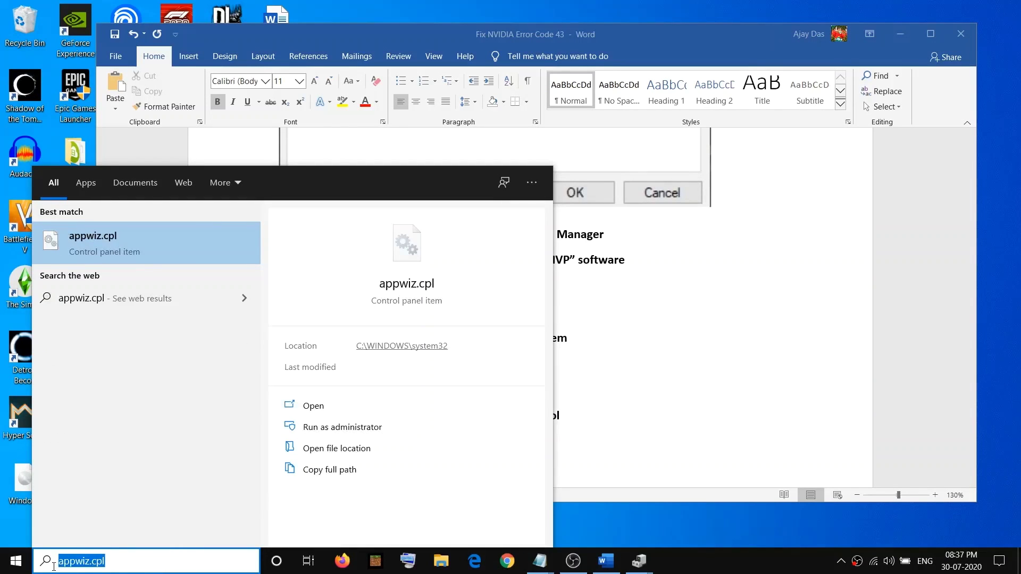
pyautogui.click(110, 561)
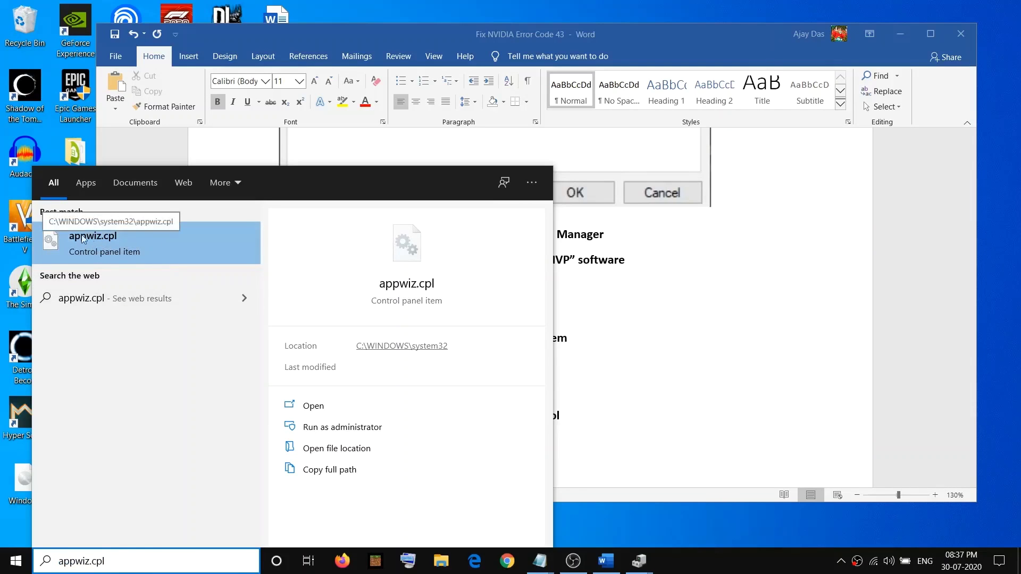
pyautogui.hotkey('ctrl', 'a')
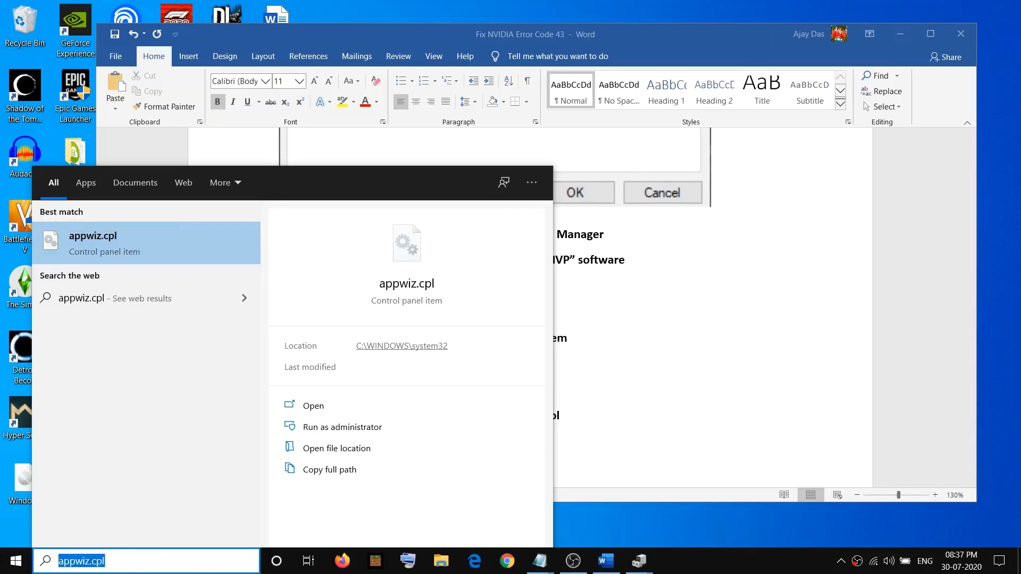
pyautogui.press('BackSpace')
# Step: Run appwiz.cpl to open the Programs and Features list of installed programs
pyautogui.press('super+r')
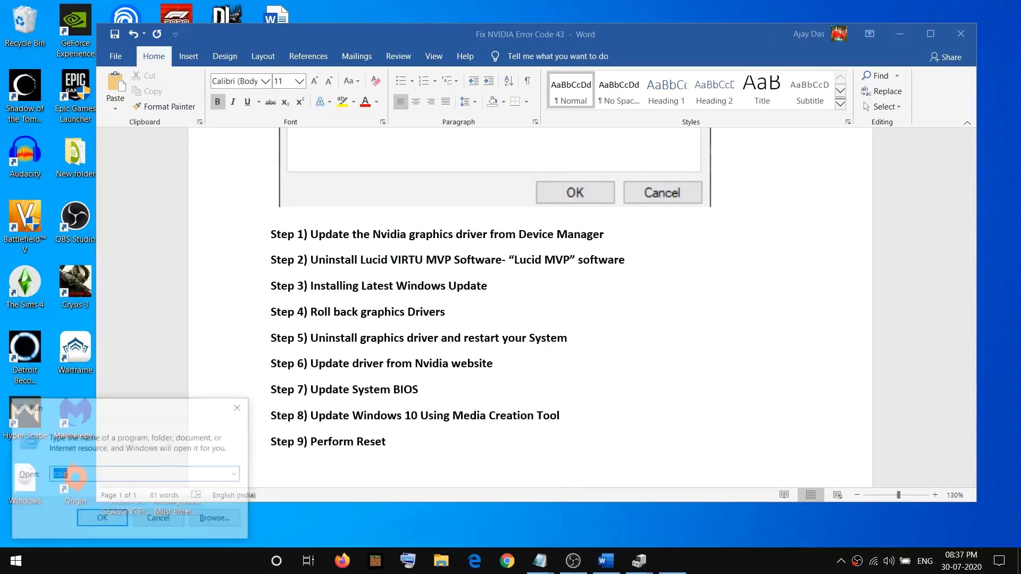
pyautogui.write('appwiz.cpl')
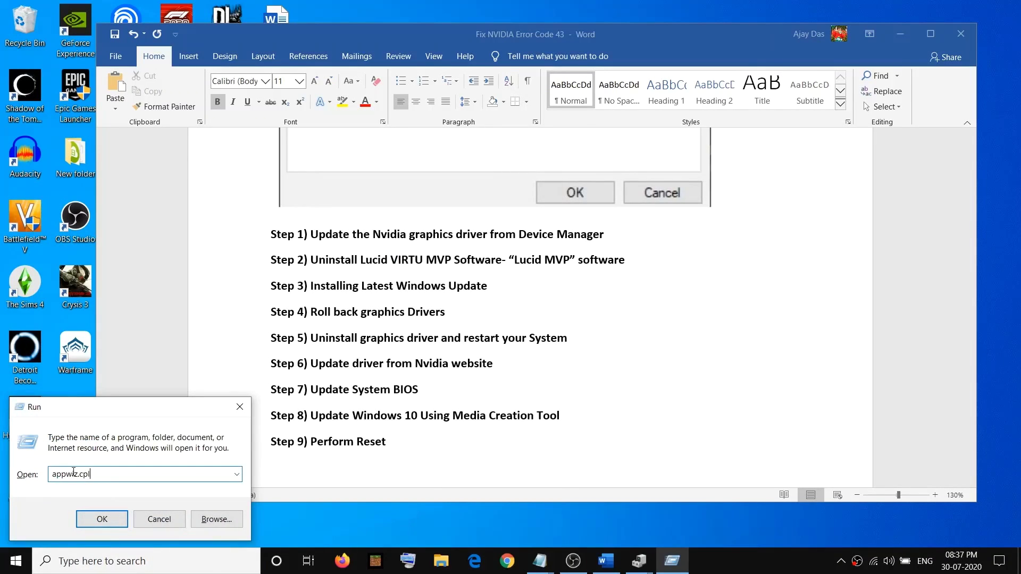
pyautogui.click(104, 523)
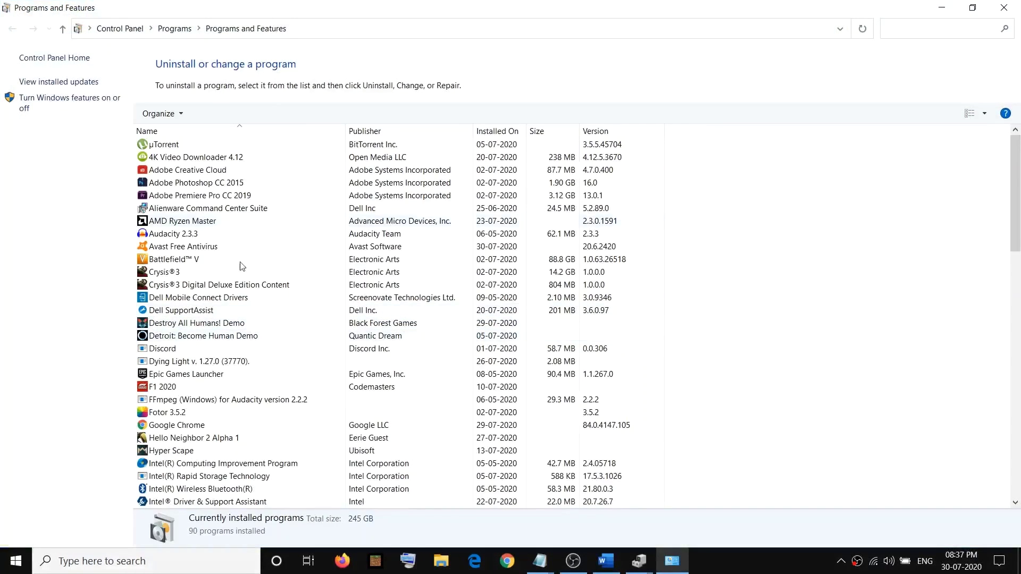
pyautogui.scroll(-1, 330, 351)
pyautogui.scroll(1, 372, 355)
# Step: Switch to the Word document and highlight the name "Lucid MVP" in the Step 2 line
pyautogui.hotkey('alt', 'Tab')
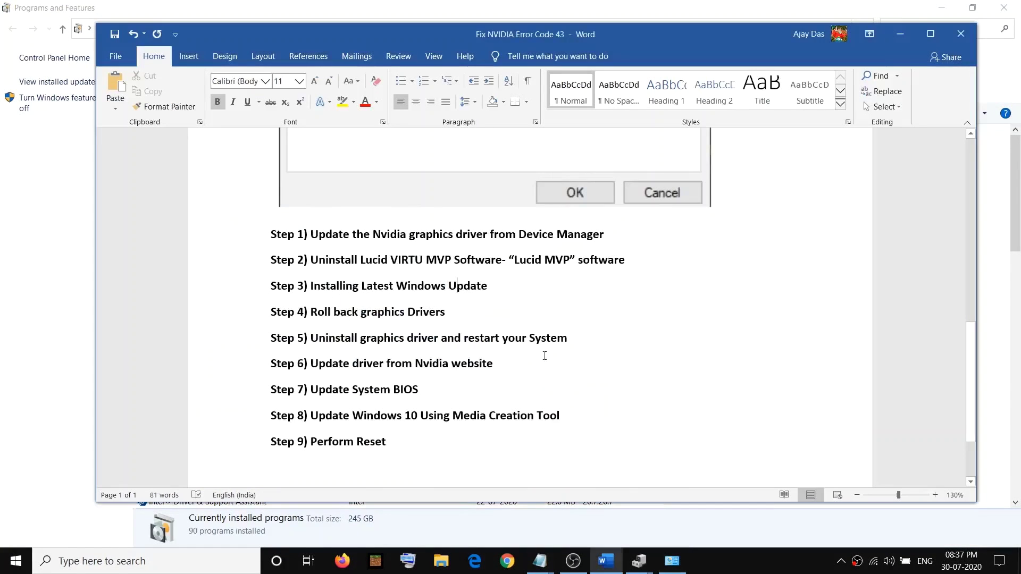
pyautogui.moveTo(517, 264); pyautogui.dragTo(565, 266)
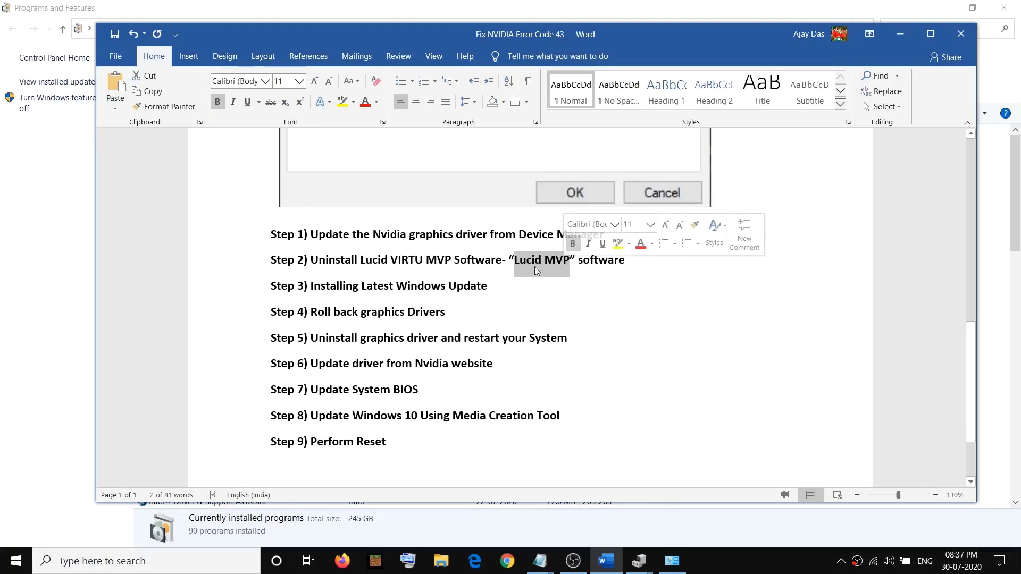
pyautogui.click(517, 264)
pyautogui.moveTo(517, 263); pyautogui.dragTo(565, 265)
# Step: Switch to Programs and Features, look through the installed programs for Lucid MVP, and select the FFmpeg (Windows) for Audacity entry
pyautogui.hotkey('alt', 'Tab')
pyautogui.scroll(-4, 202, 362)
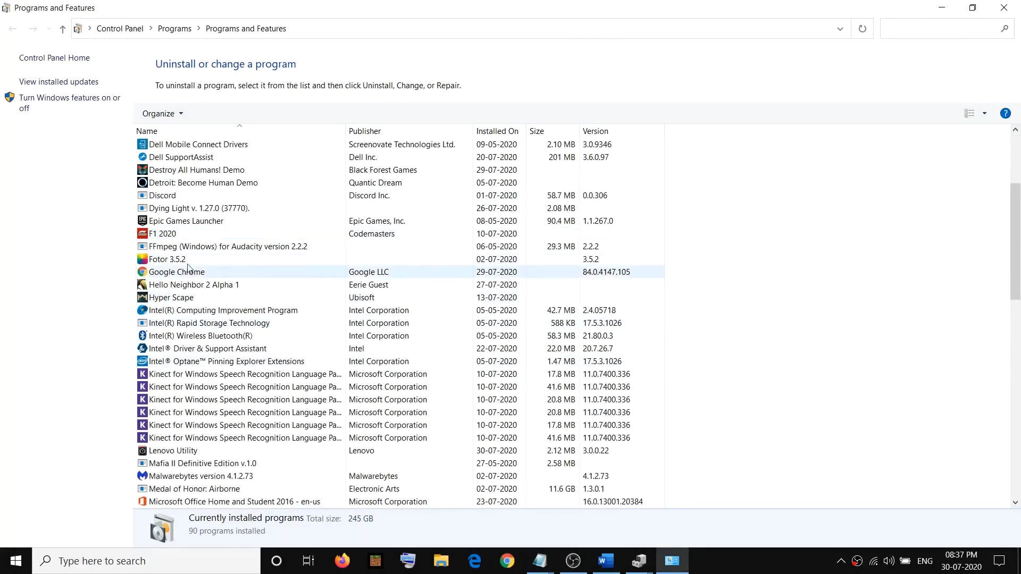
pyautogui.click(192, 249)
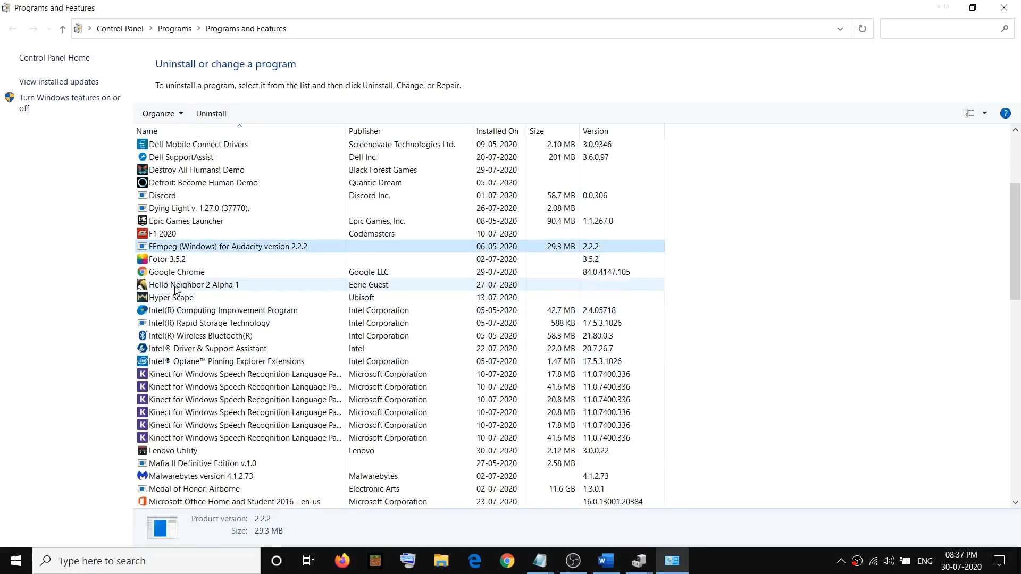
pyautogui.click(234, 287)
pyautogui.click(204, 249)
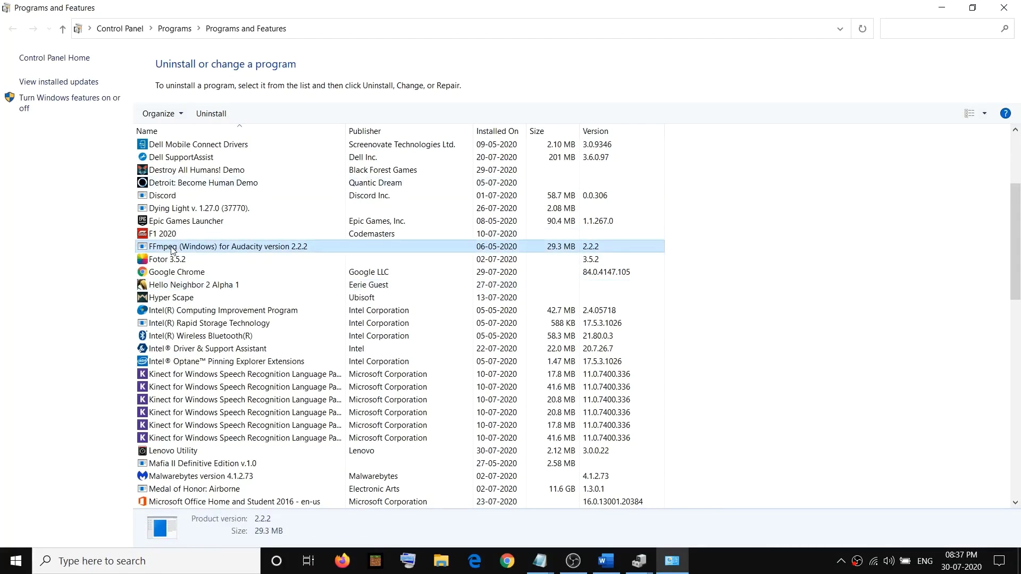
# Step: Return to the Word document, highlight "Lucid MVP" in Step 2 again, and compare it with the installed programs list
pyautogui.hotkey('alt', 'Tab')
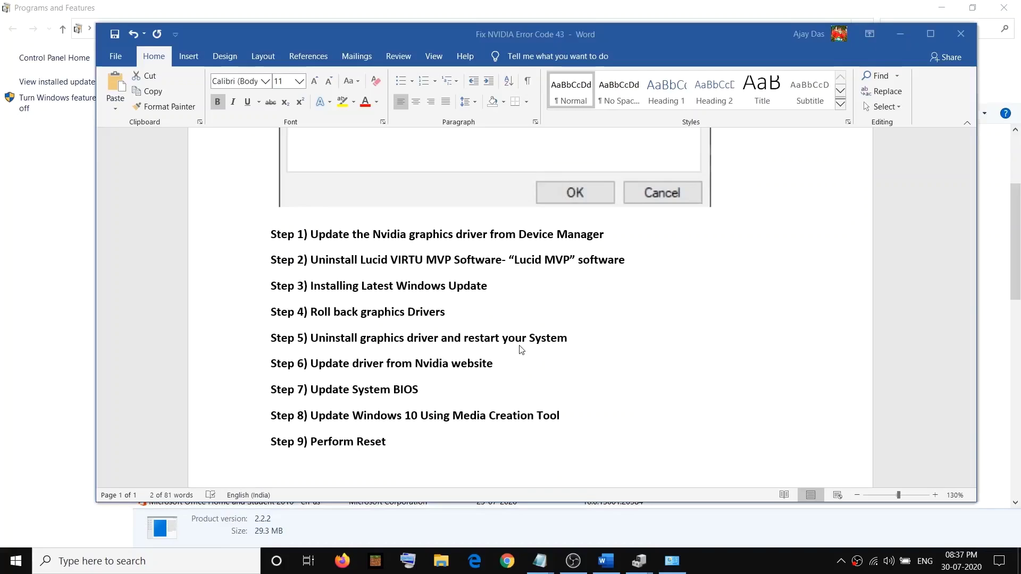
pyautogui.click(589, 262)
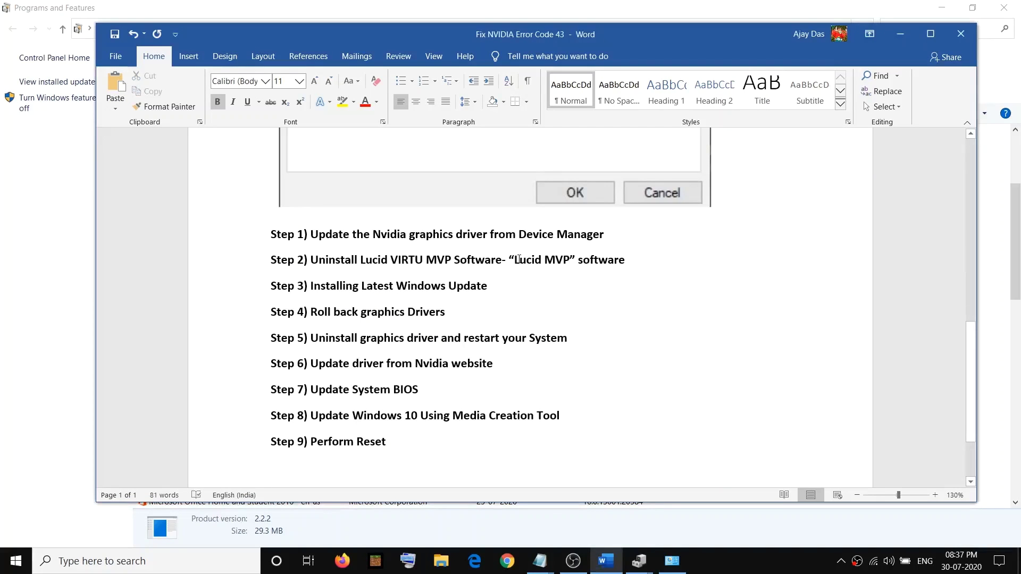
pyautogui.moveTo(514, 260); pyautogui.dragTo(569, 260)
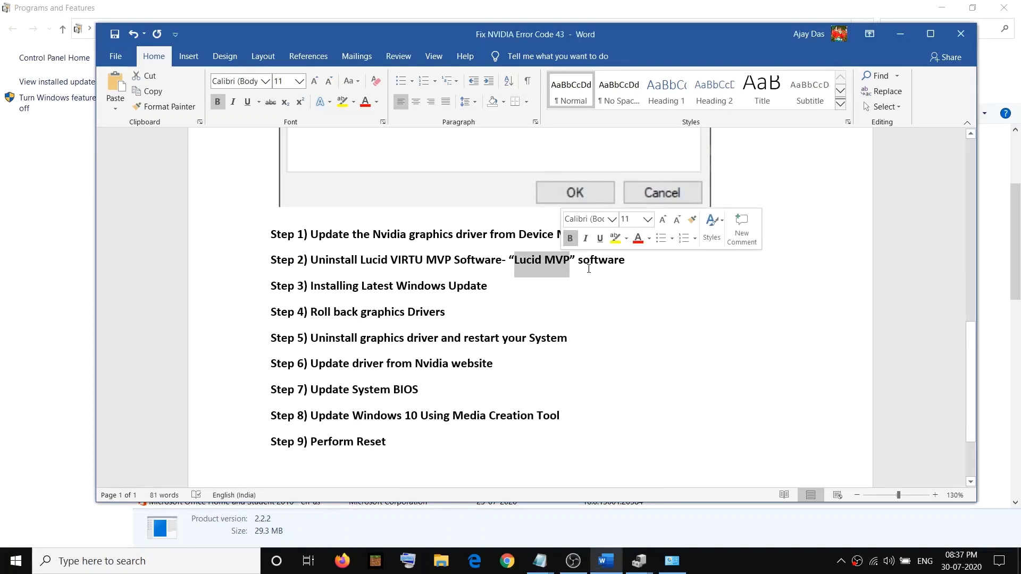
pyautogui.hotkey('alt', 'Tab')
pyautogui.hotkey('alt', 'Tab')
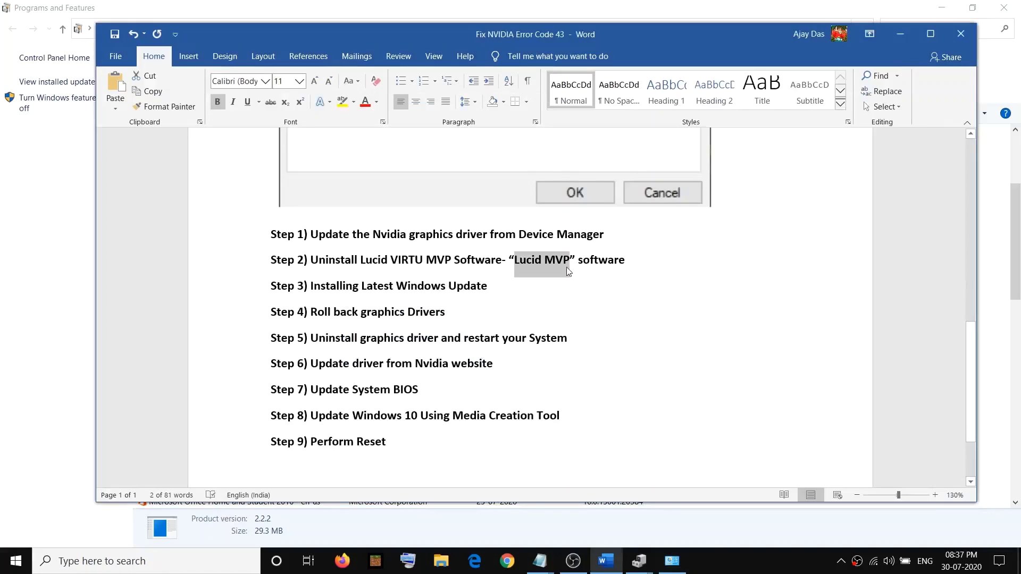
pyautogui.hotkey('alt', 'Tab')
pyautogui.hotkey('alt', 'Tab')
# Step: Highlight the Step 3 text "Installing Latest Windows Update" in the Word document
pyautogui.scroll(-1, 475, 285)
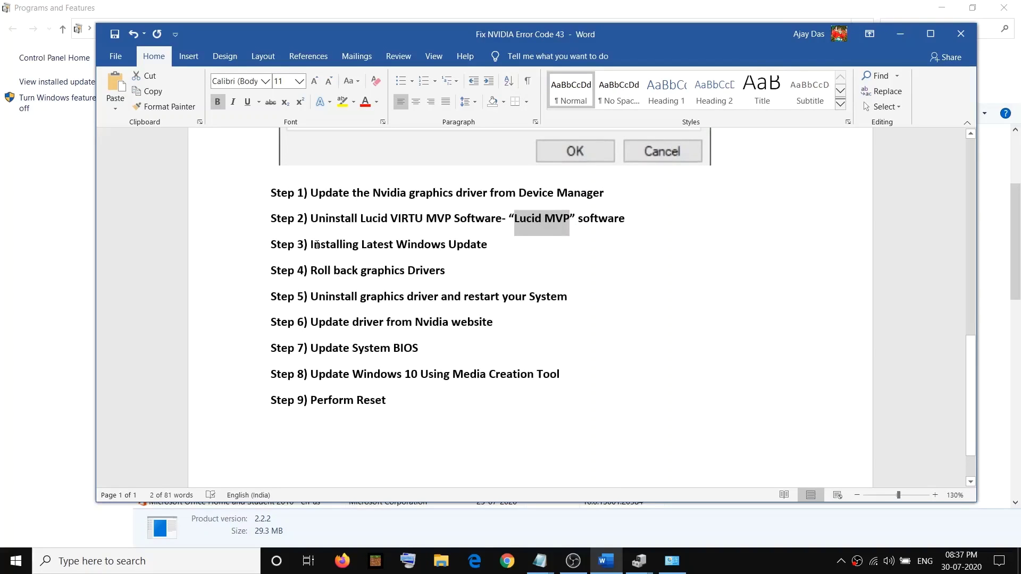
pyautogui.moveTo(312, 248); pyautogui.dragTo(479, 250)
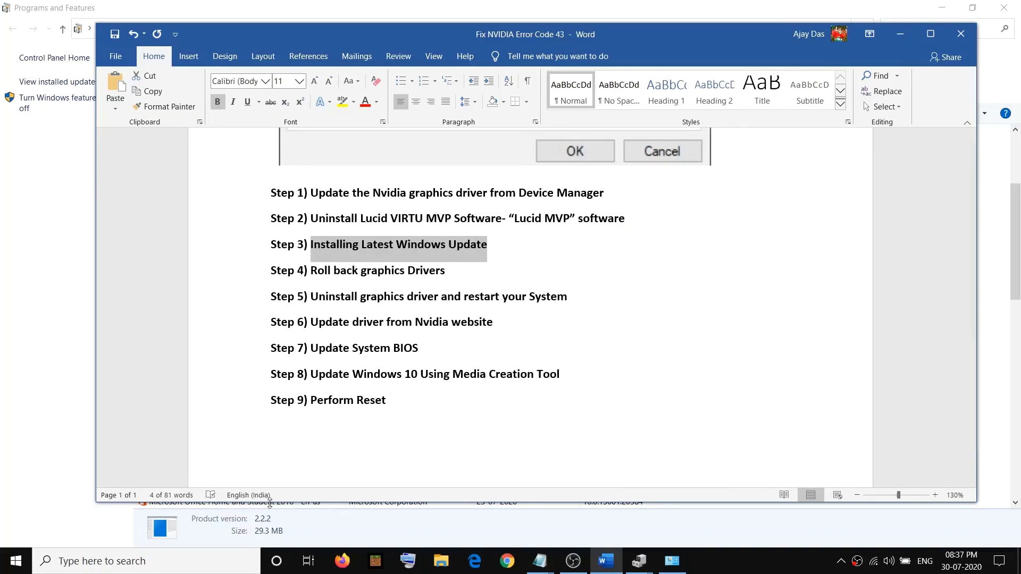
# Step: Open the Windows Update page in Windows Settings and check the update status
pyautogui.click(16, 561)
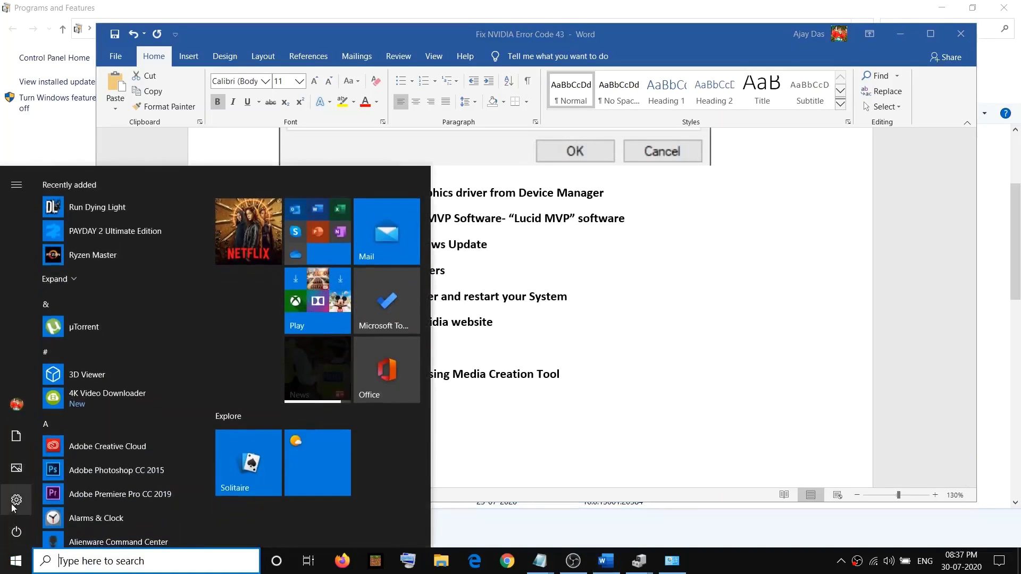
pyautogui.moveTo(16, 508)
pyautogui.click(50, 501)
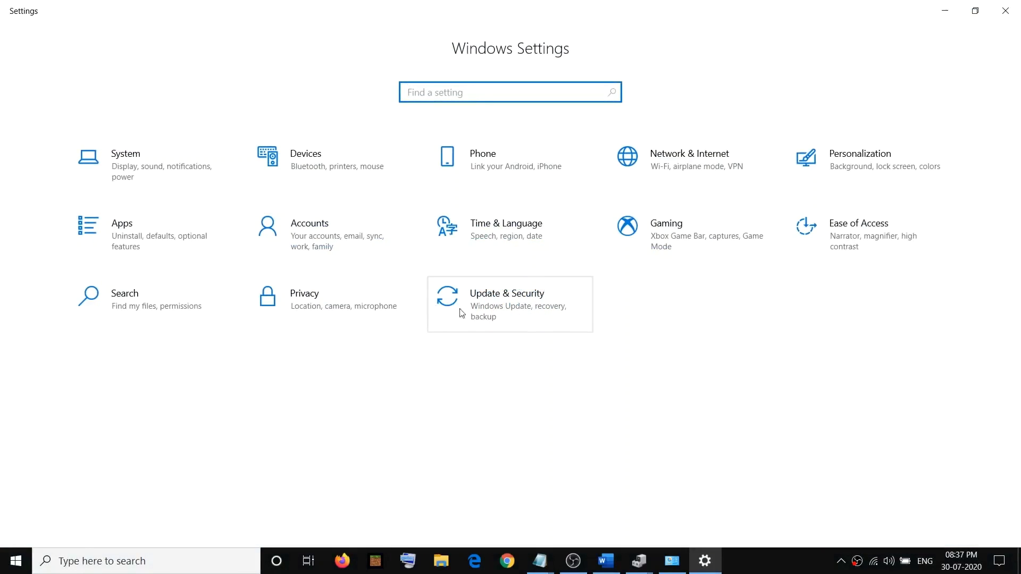
pyautogui.click(458, 309)
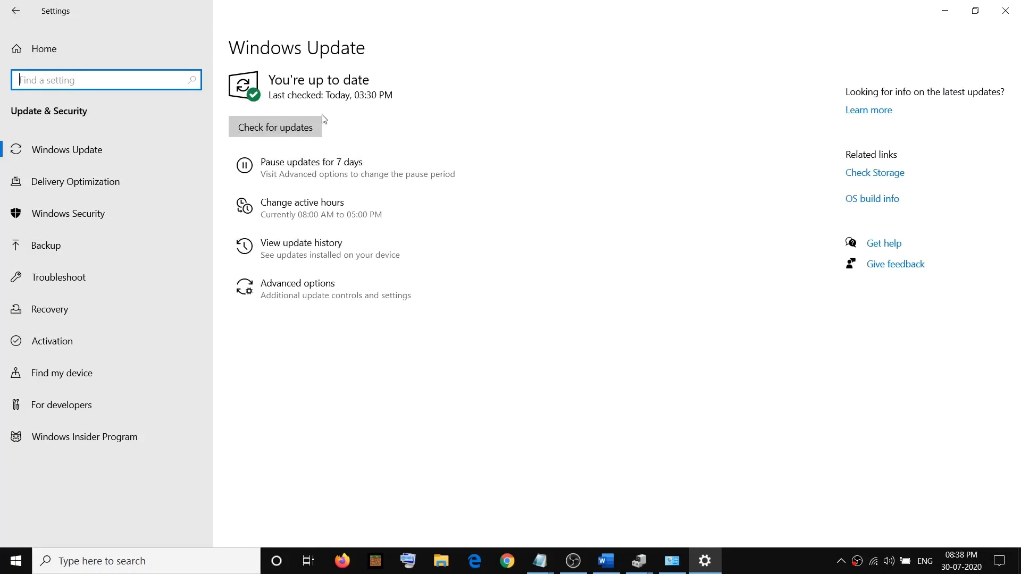
# Step: Close Settings and highlight the Step 4 text "Roll back graphics Drivers" in the Word document
pyautogui.click(1002, 15)
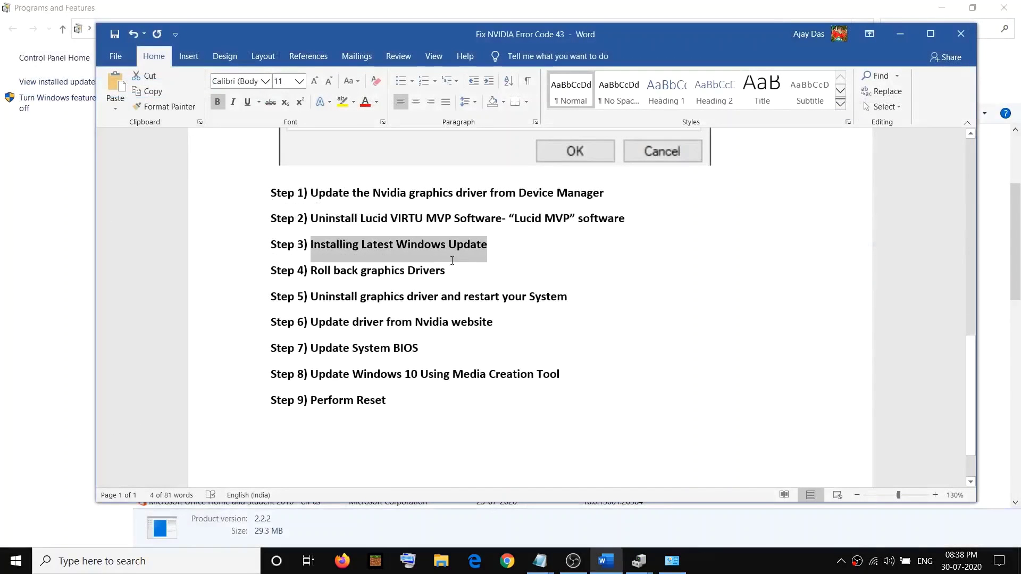
pyautogui.scroll(-1, 452, 261)
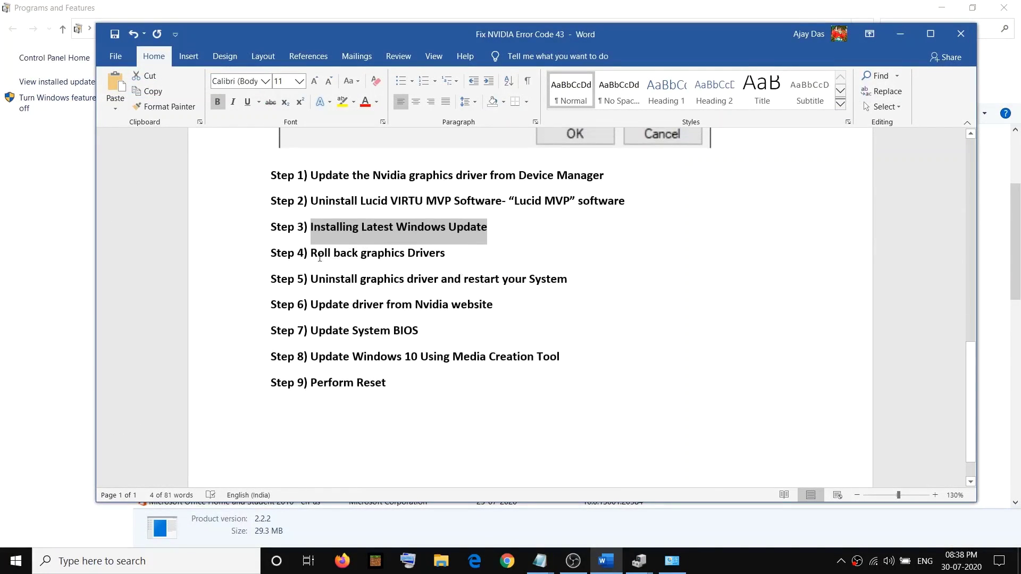
pyautogui.moveTo(311, 254); pyautogui.dragTo(444, 255)
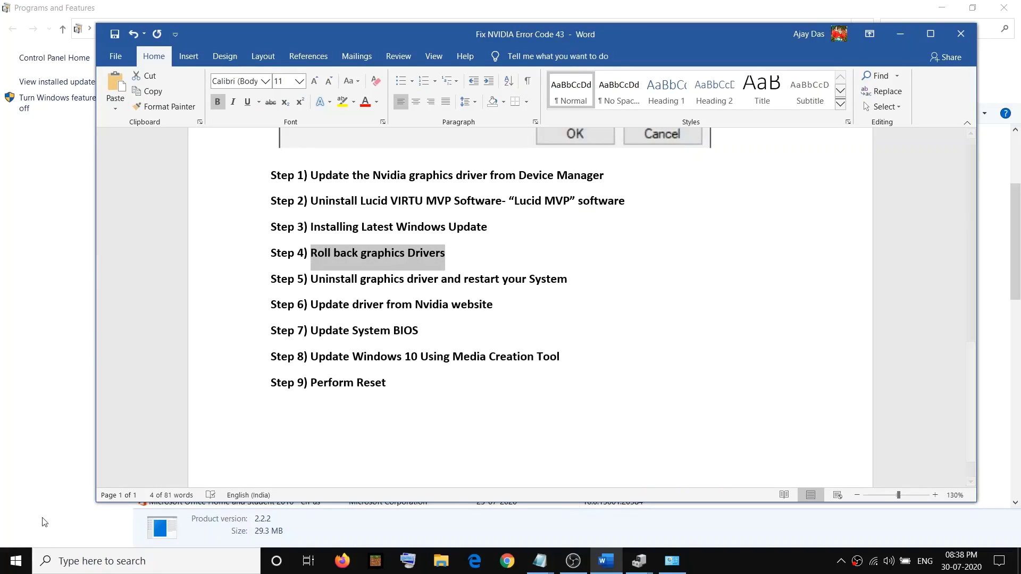
# Step: Open Device Manager and view the driver properties of the NVIDIA GeForce GTX 1050, including the Roll Back Driver option
pyautogui.rightClick(19, 569)
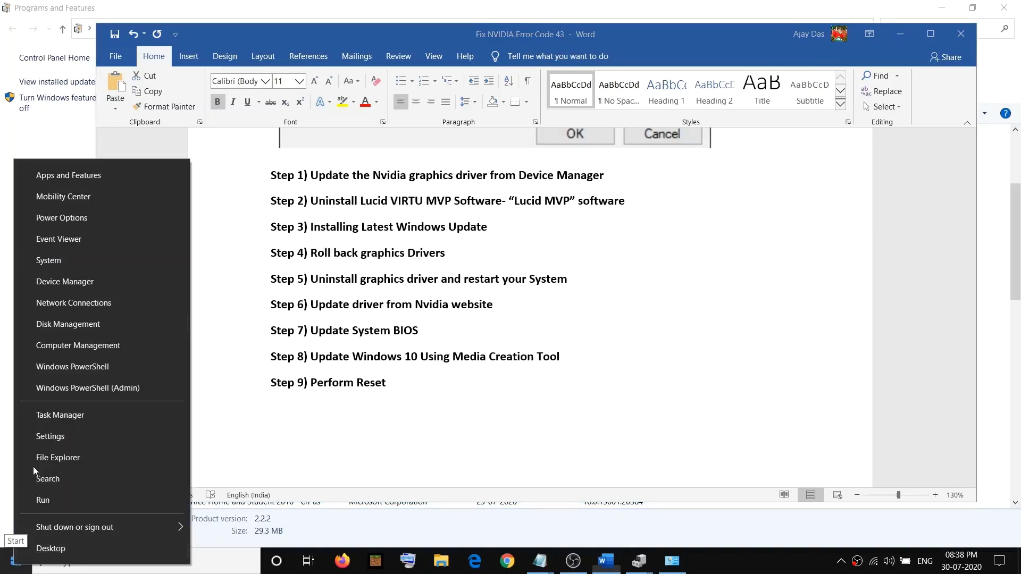
pyautogui.click(78, 282)
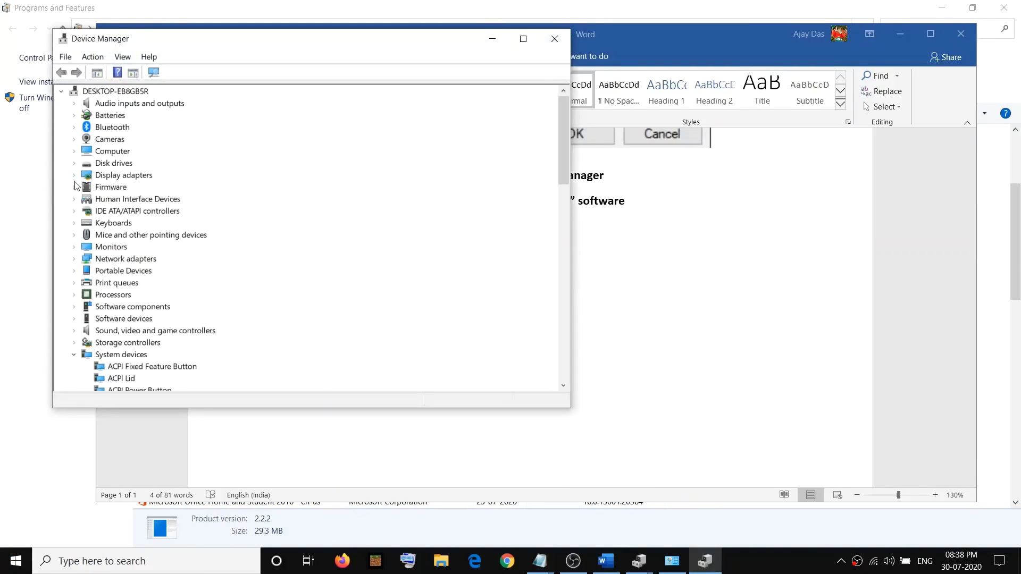
pyautogui.click(75, 177)
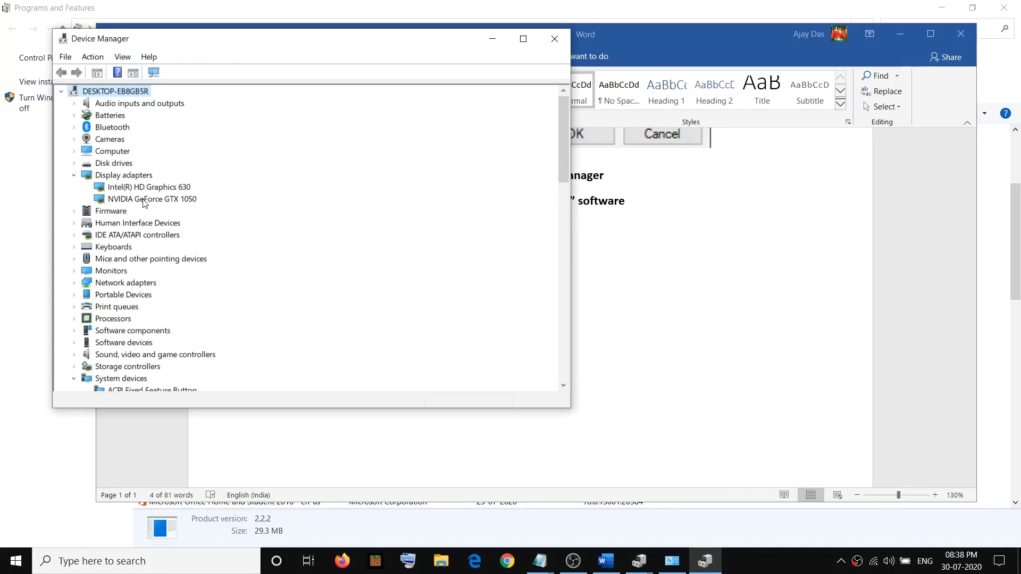
pyautogui.click(145, 201)
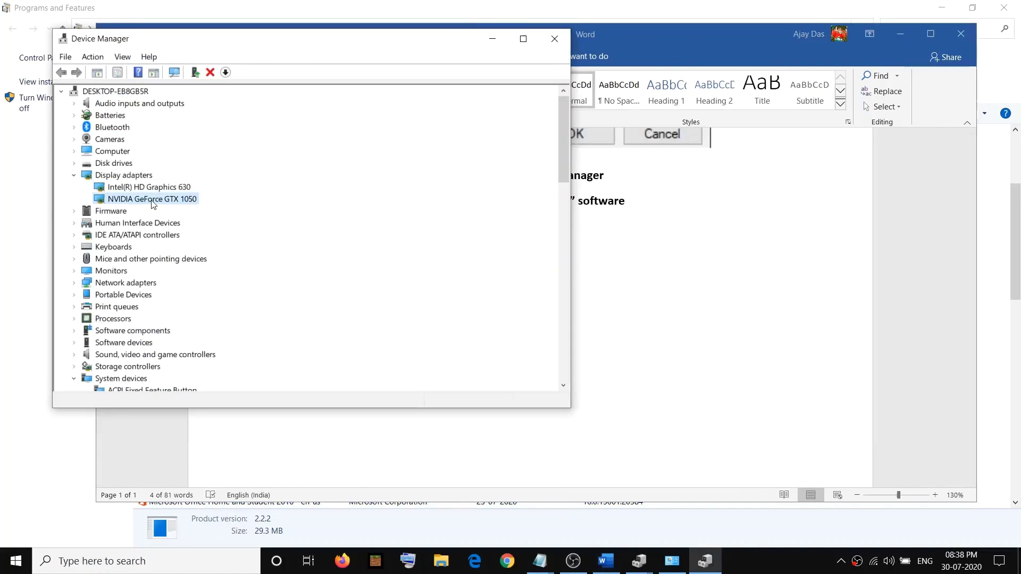
pyautogui.rightClick(154, 200)
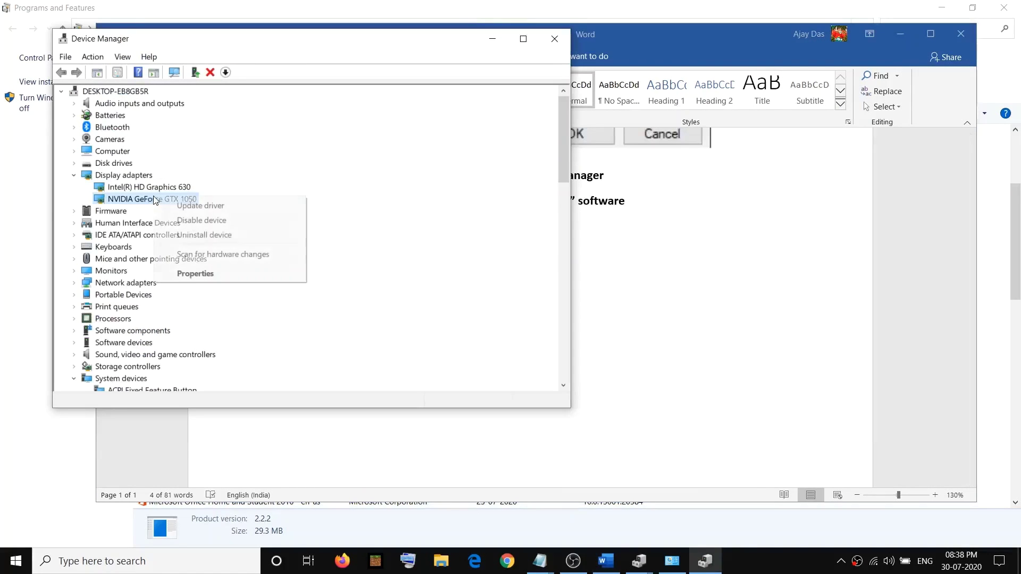
pyautogui.click(212, 273)
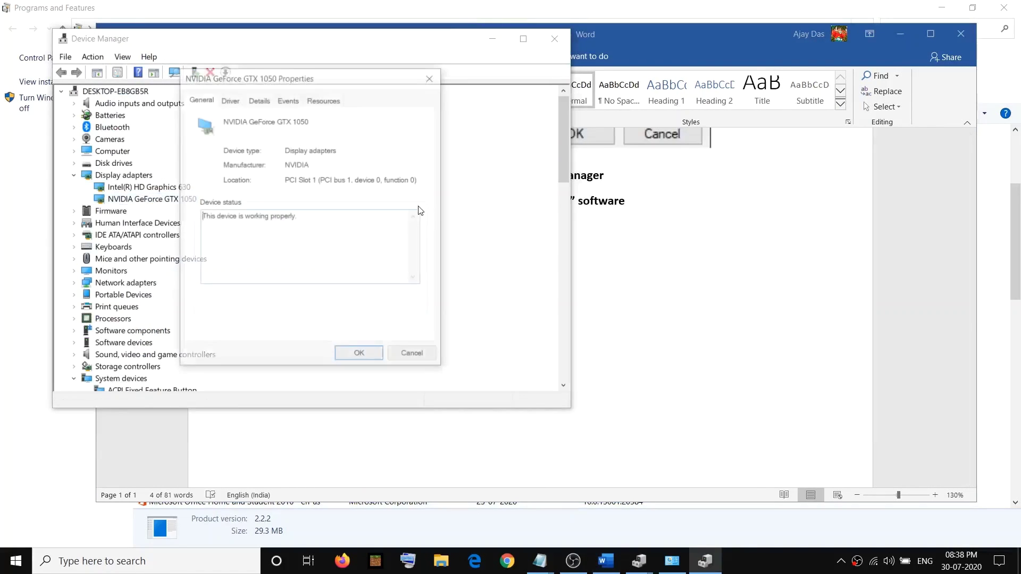
pyautogui.click(231, 100)
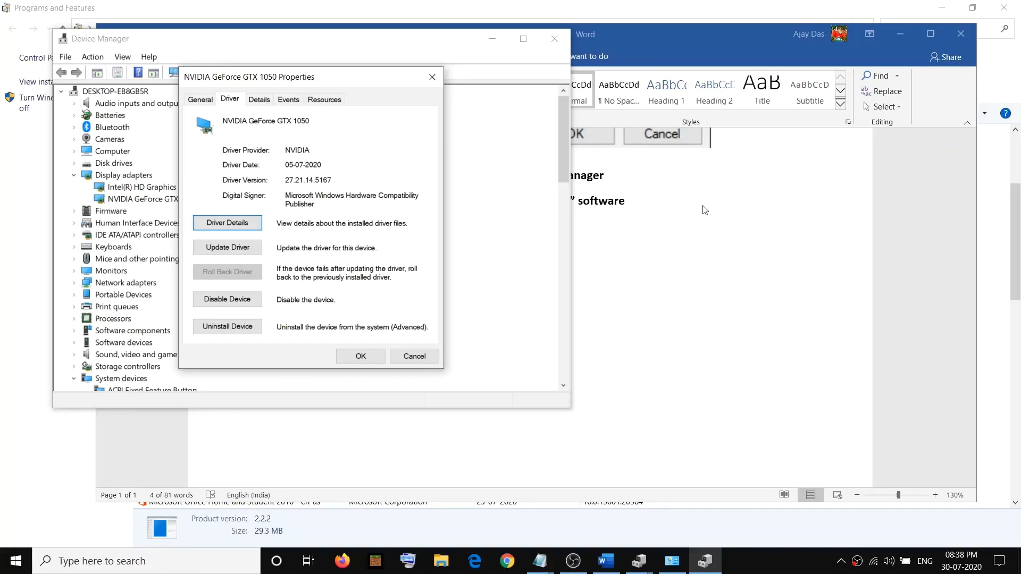
# Step: Return to the Word document and highlight "Uninstall graphics driver" in the Step 5 line
pyautogui.hotkey('alt', 'Tab')
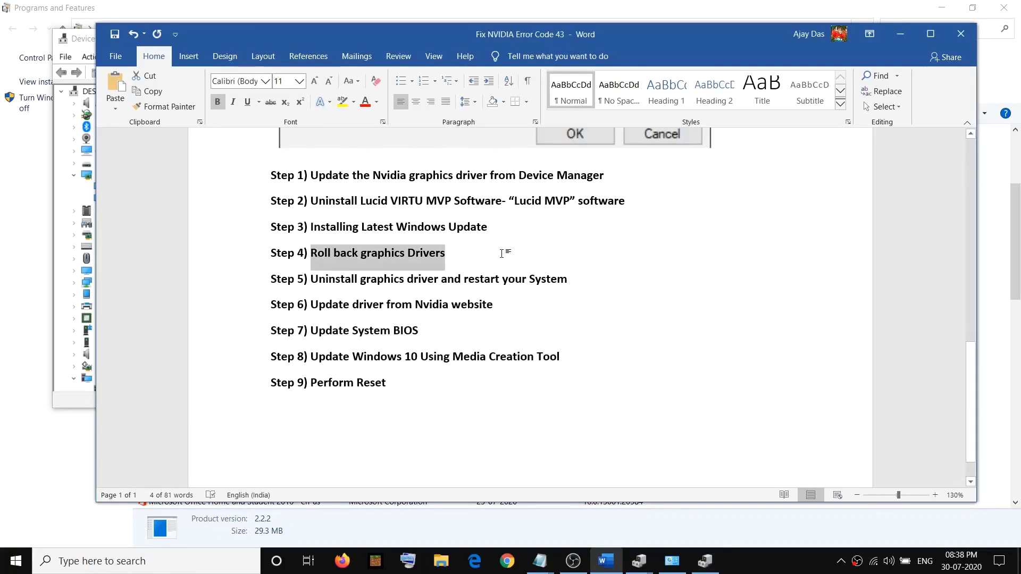
pyautogui.scroll(-2, 501, 254)
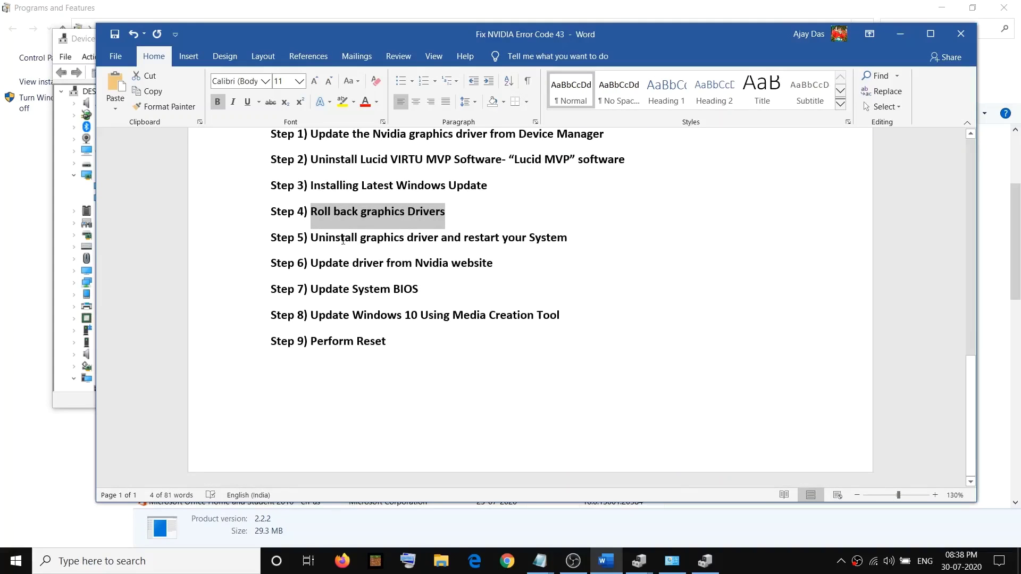
pyautogui.moveTo(319, 240); pyautogui.dragTo(415, 243)
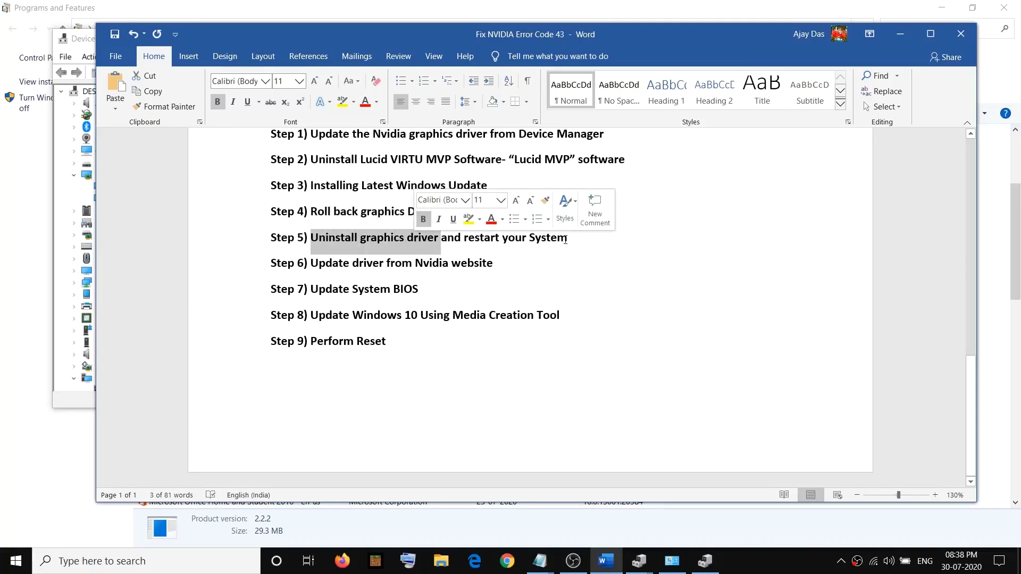
# Step: In Device Manager, bring up the Uninstall Device dialog for the NVIDIA GeForce GTX 1050 and leave it without uninstalling
pyautogui.click(81, 42)
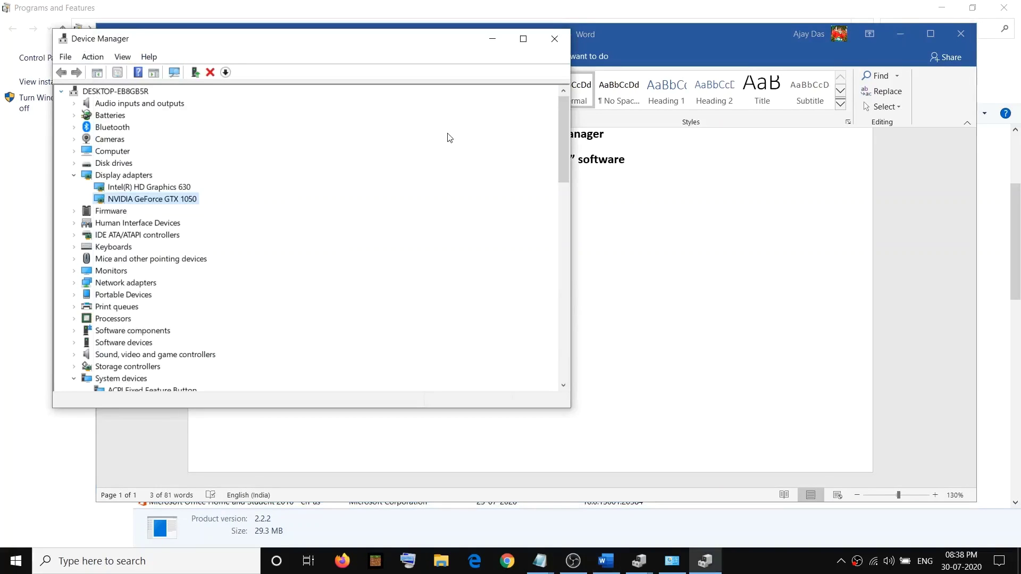
pyautogui.rightClick(140, 203)
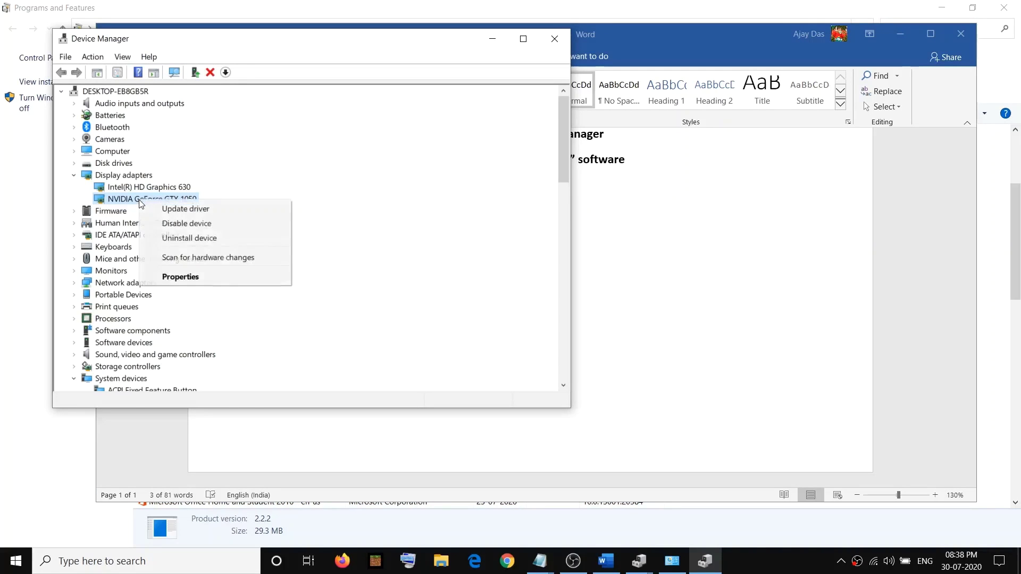
pyautogui.click(174, 238)
pyautogui.moveTo(461, 211); pyautogui.dragTo(343, 156)
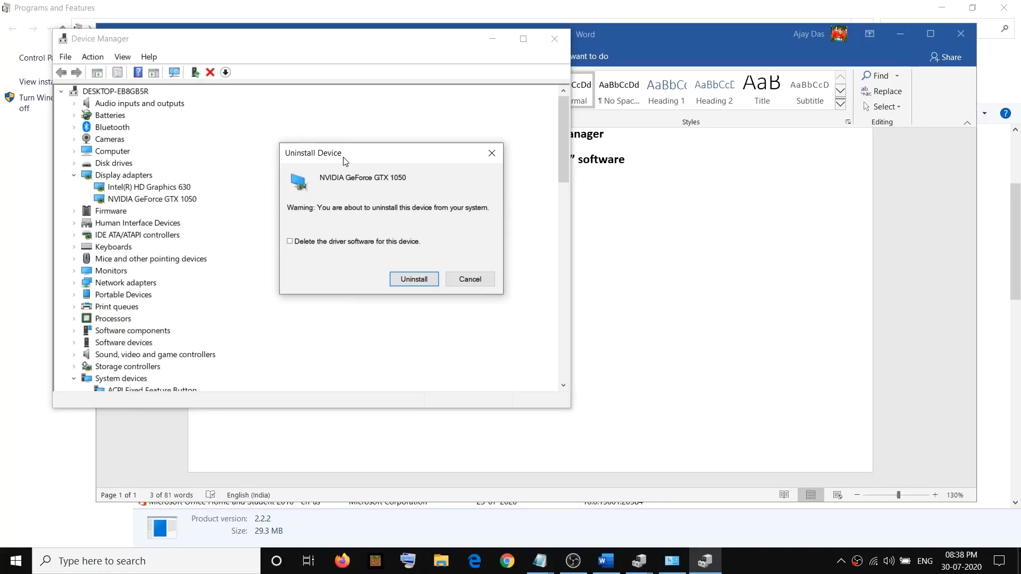
pyautogui.click(289, 241)
pyautogui.click(634, 276)
# Step: Bring up the Windows Restart option, then return to the Step 5 line in the Word document without restarting
pyautogui.click(16, 561)
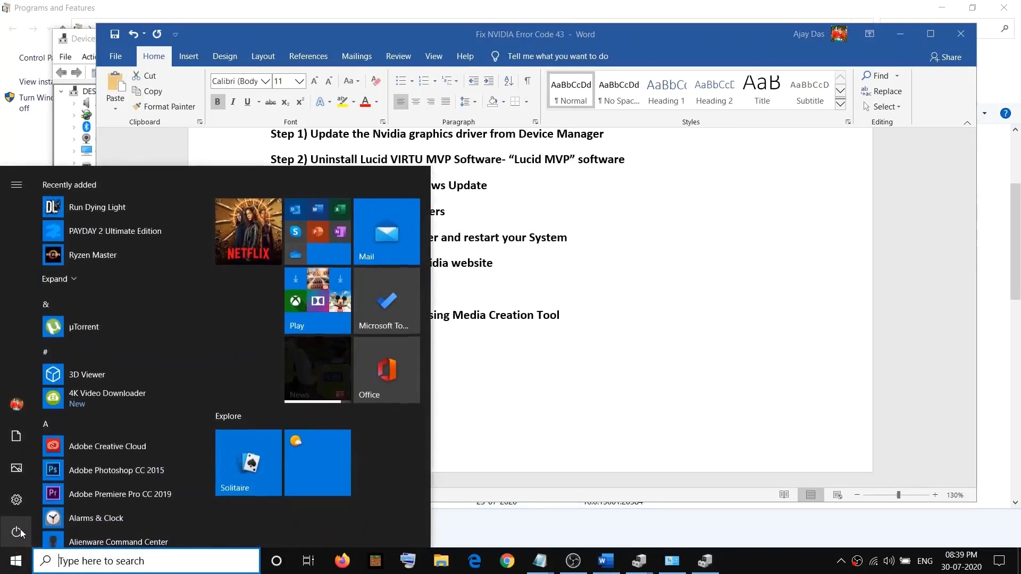
pyautogui.click(25, 533)
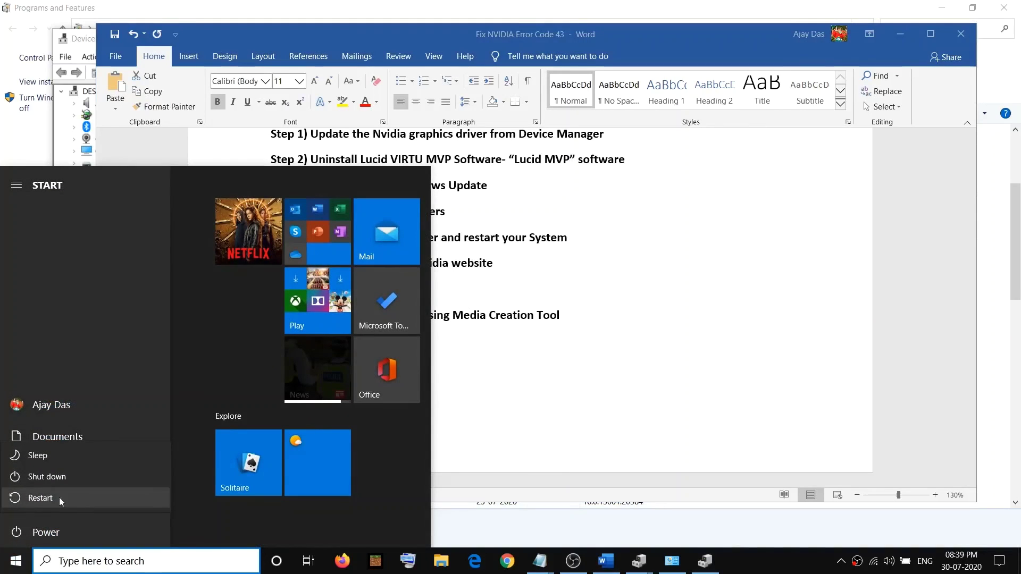
pyautogui.click(59, 497)
pyautogui.click(543, 245)
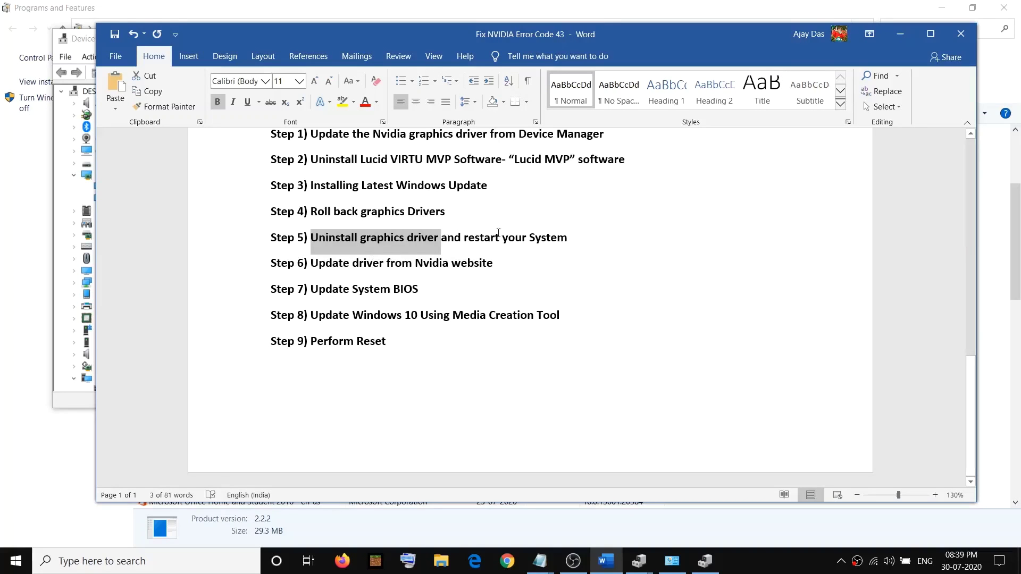
pyautogui.click(560, 243)
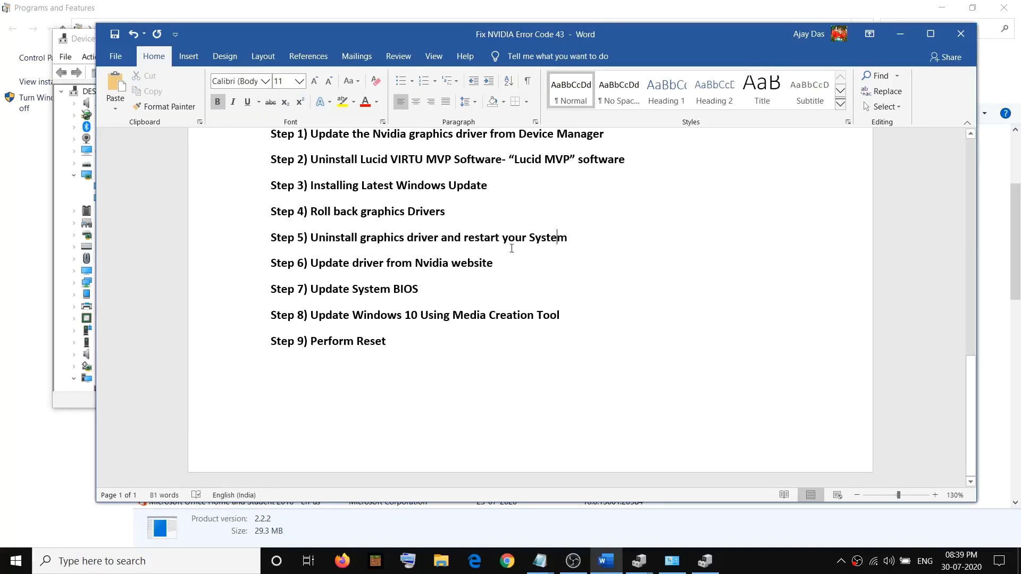
# Step: Check the display adapters in Device Manager again, then highlight the Step 6 text "Update driver from Nvidia website" in the Word document
pyautogui.click(705, 561)
pyautogui.click(455, 280)
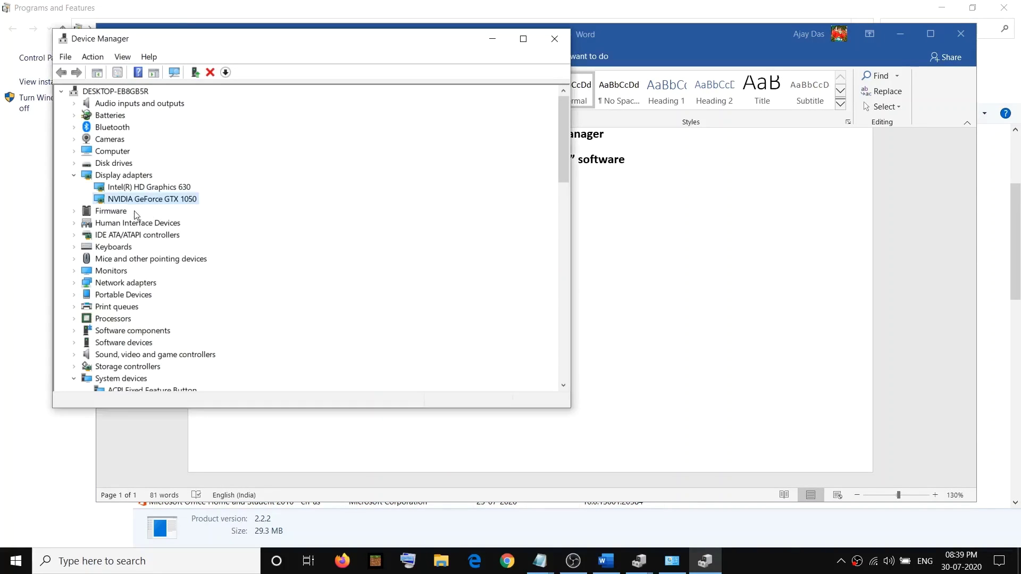
pyautogui.click(492, 38)
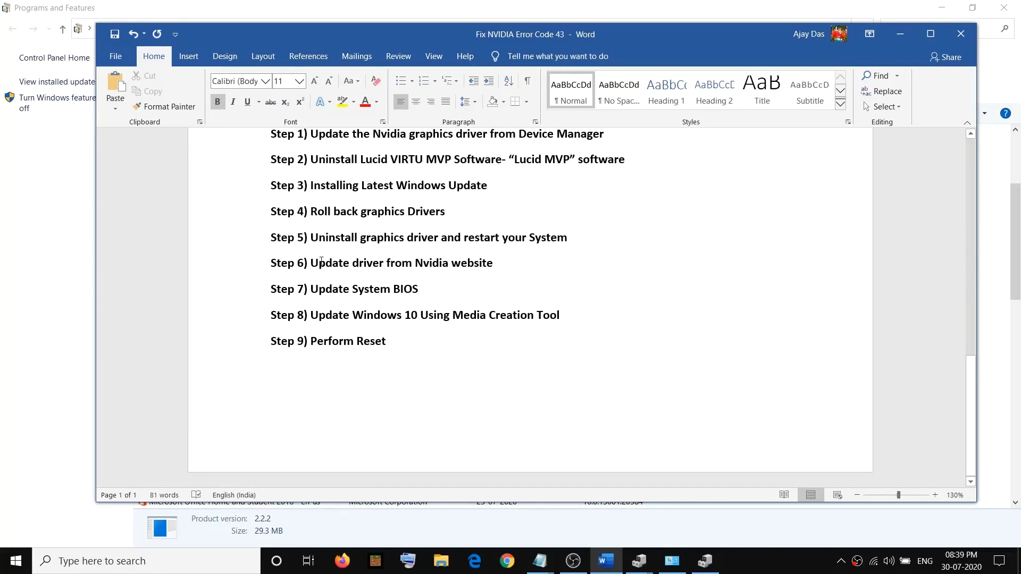
pyautogui.moveTo(321, 261); pyautogui.dragTo(463, 268)
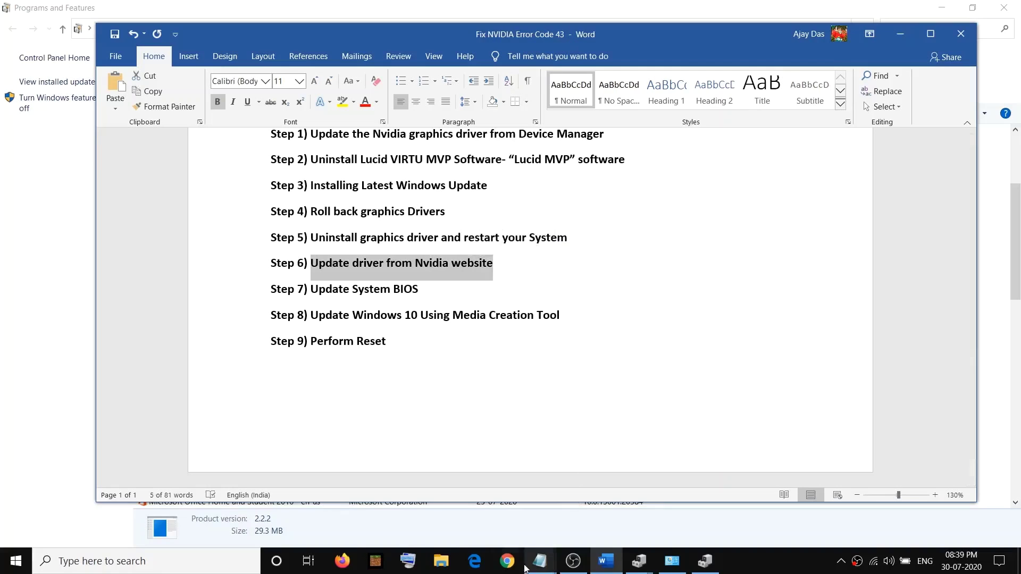
# Step: Switch to Chrome, search Google for "nvidia drivers", and open the nvidia.in "Download Drivers | NVIDIA" result
pyautogui.click(542, 526)
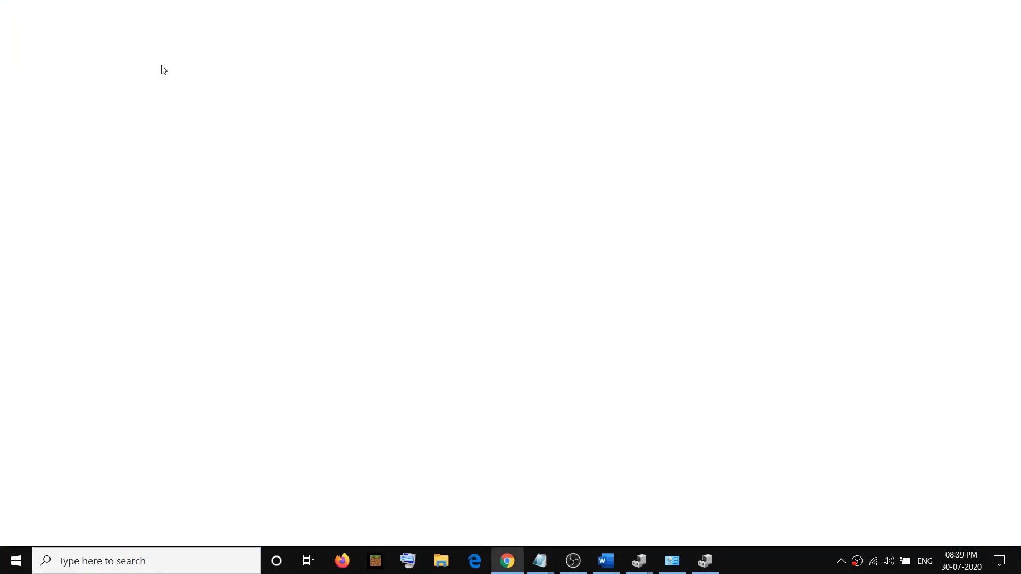
pyautogui.write('nvidia')
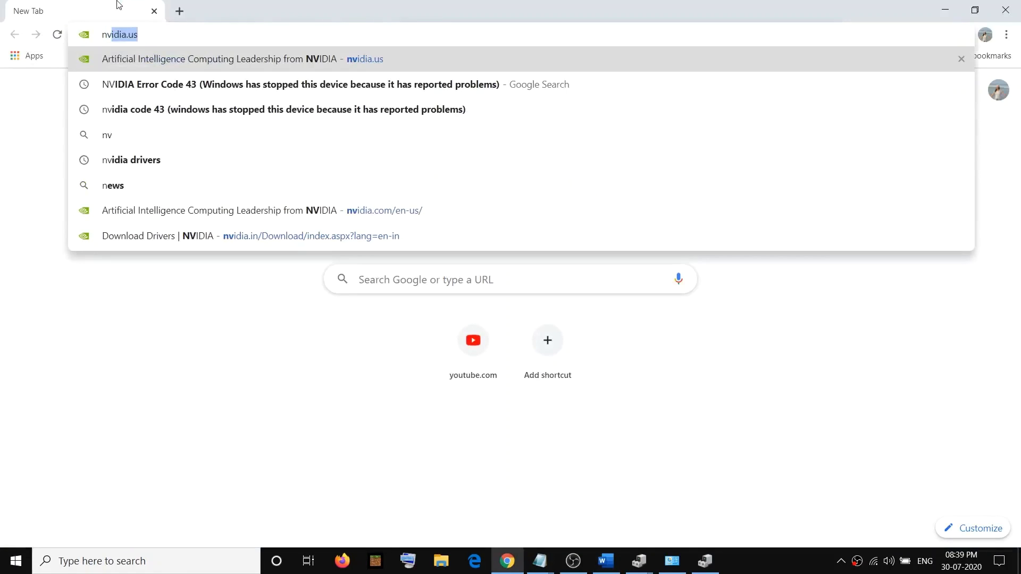
pyautogui.click(140, 161)
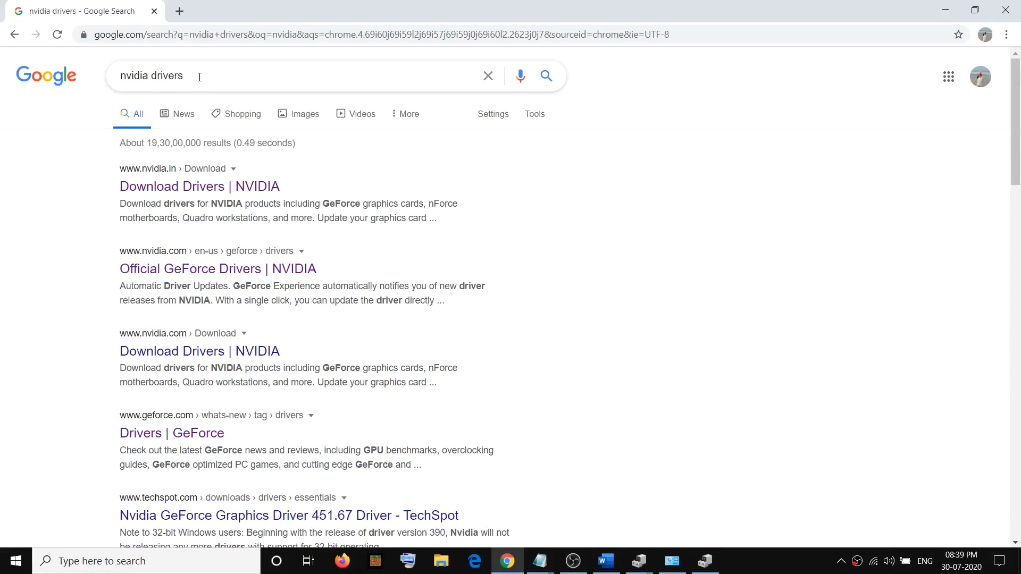
pyautogui.click(199, 77)
pyautogui.moveTo(225, 75); pyautogui.dragTo(114, 74)
pyautogui.click(80, 116)
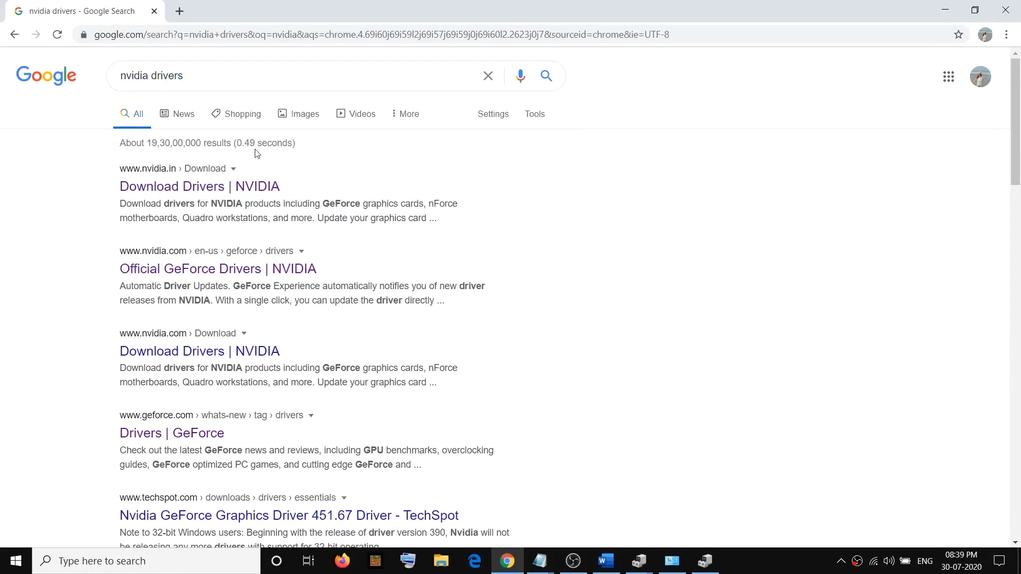
pyautogui.click(170, 194)
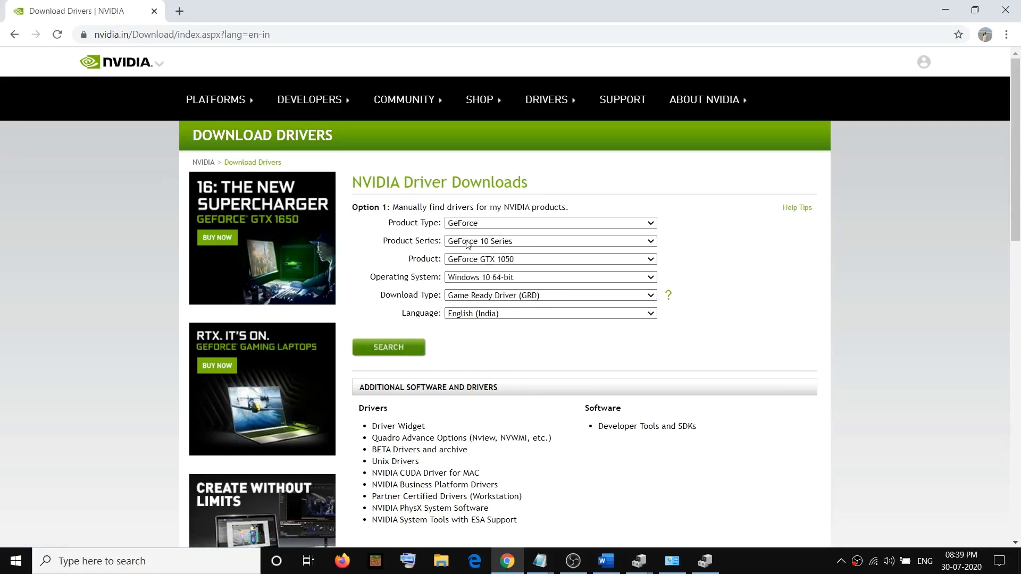
# Step: Look up the NVIDIA graphics card model in Device Manager and return to the NVIDIA driver download page
pyautogui.hotkey('alt', 'Tab')
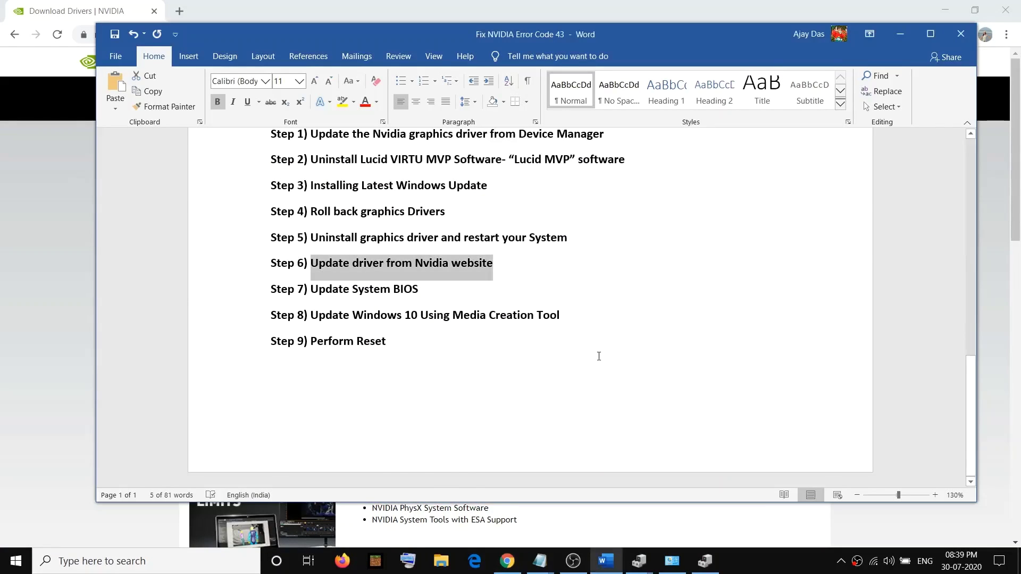
pyautogui.click(605, 560)
pyautogui.click(704, 561)
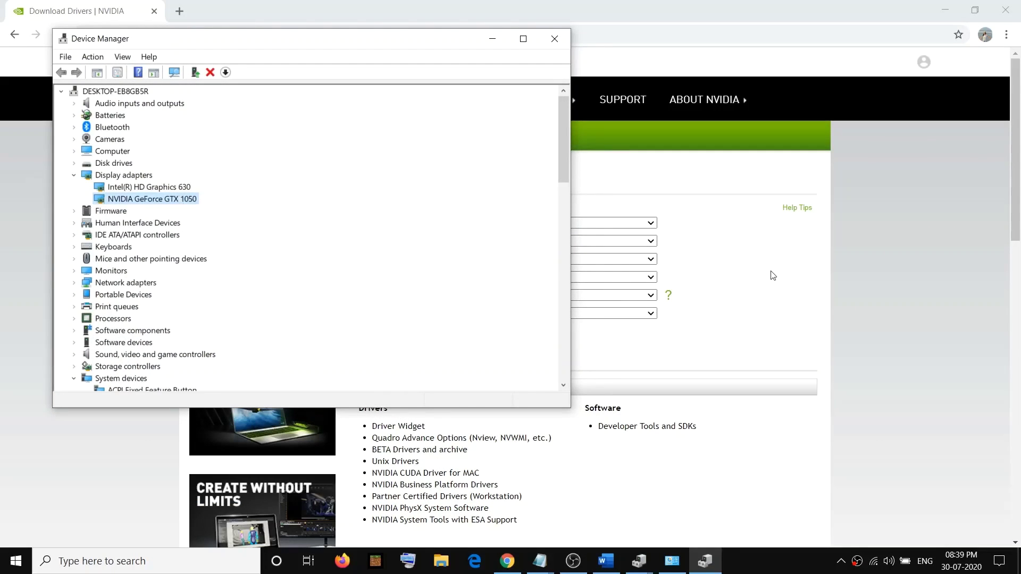
pyautogui.click(744, 266)
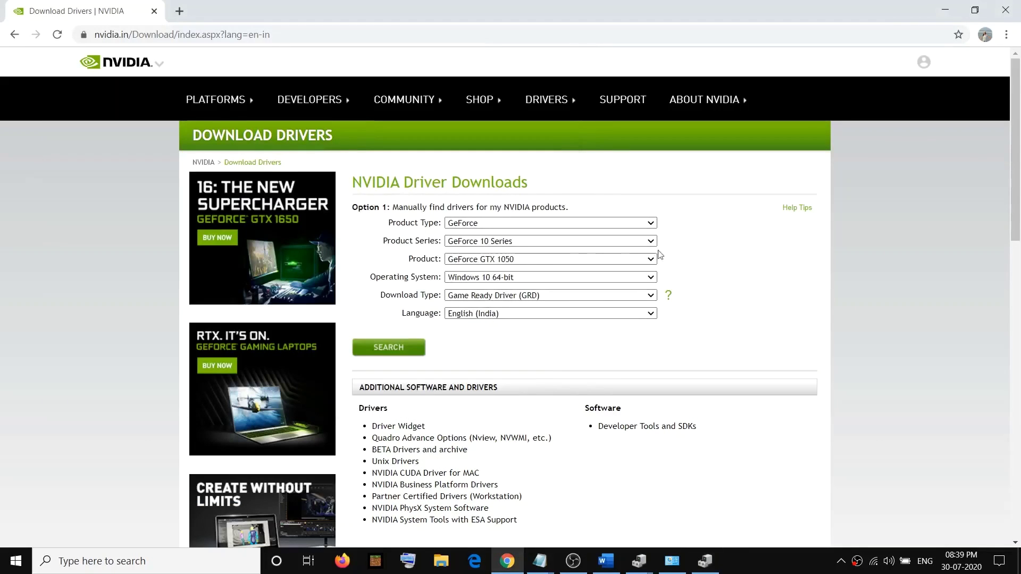
# Step: Search for the GeForce GTX 1050 Game Ready Driver for Windows 10 64-bit and proceed to its download confirmation page
pyautogui.click(649, 241)
pyautogui.click(707, 289)
pyautogui.click(649, 259)
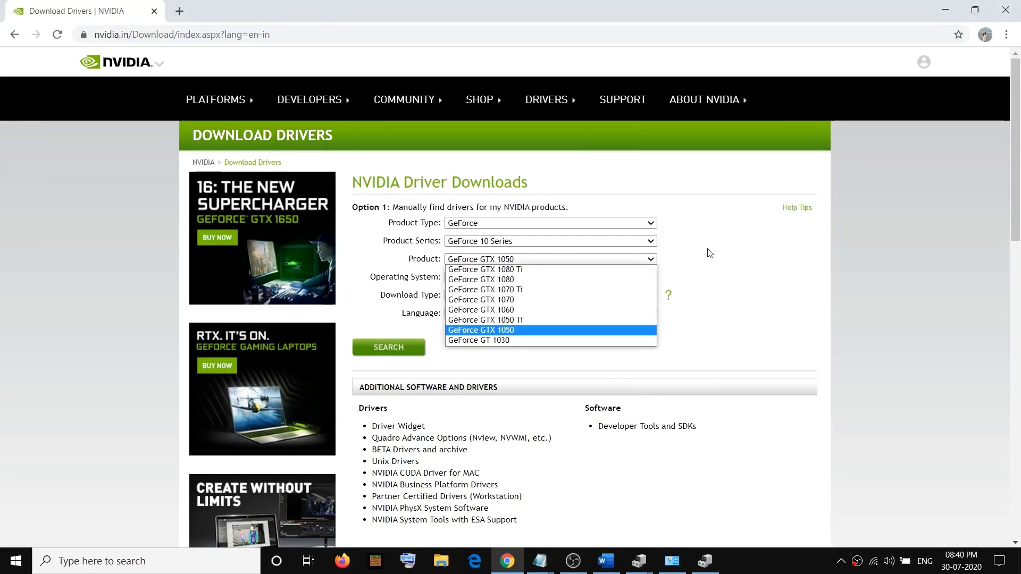
pyautogui.click(710, 253)
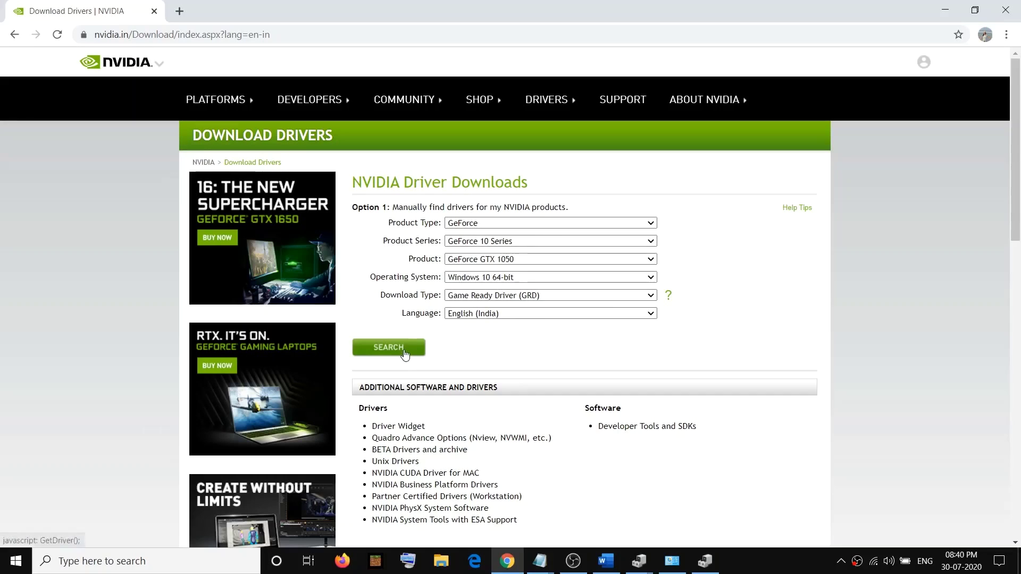
pyautogui.click(388, 348)
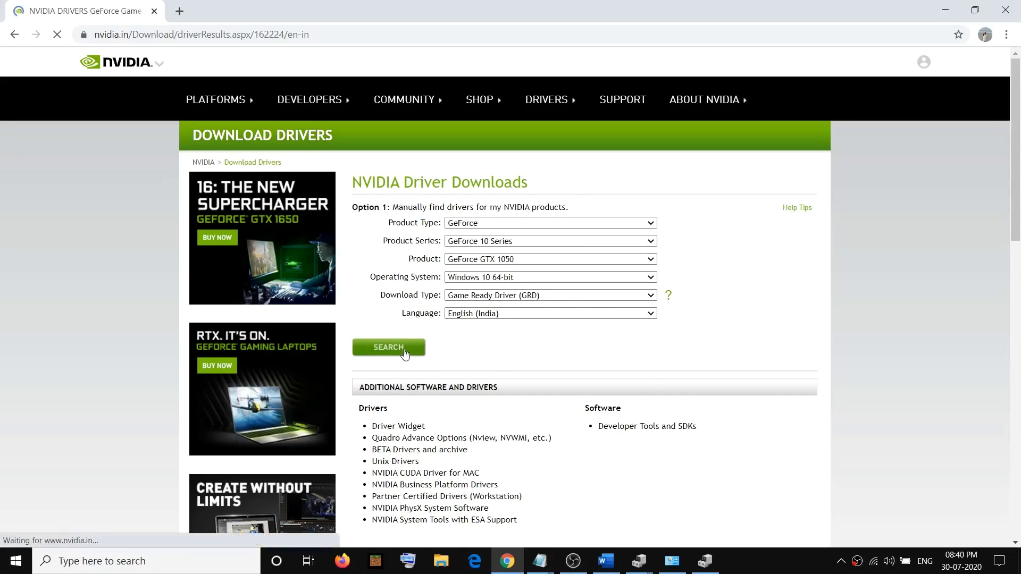
pyautogui.click(387, 283)
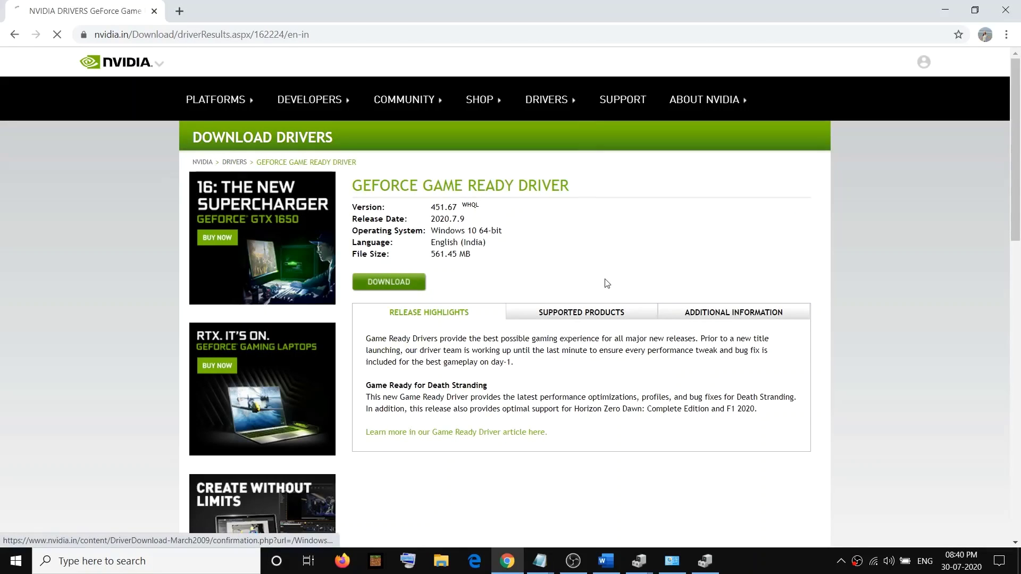
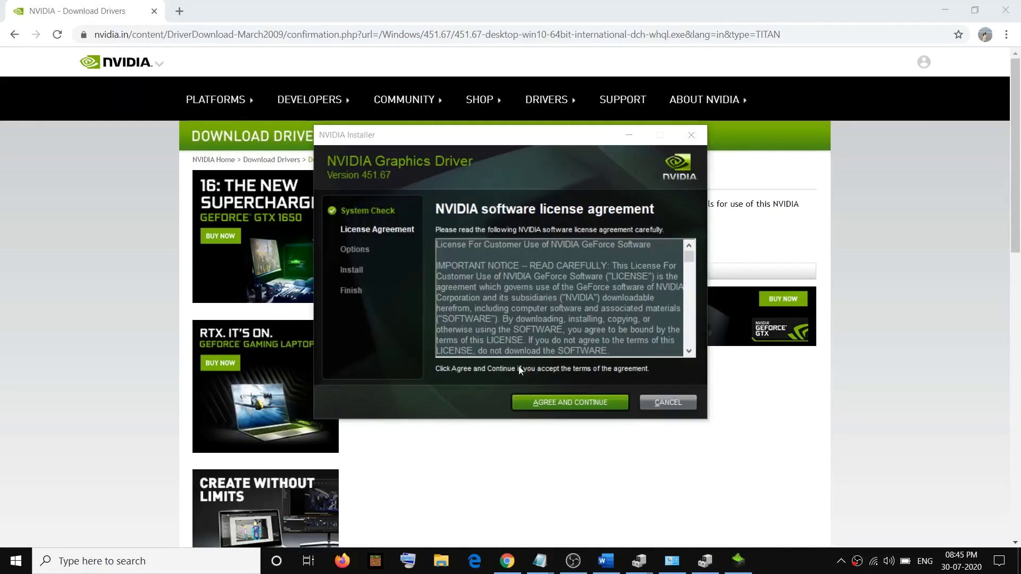
# Step: Accept the NVIDIA Graphics Driver license and start a Custom (Advanced) installation with the clean installation option enabled
pyautogui.click(580, 404)
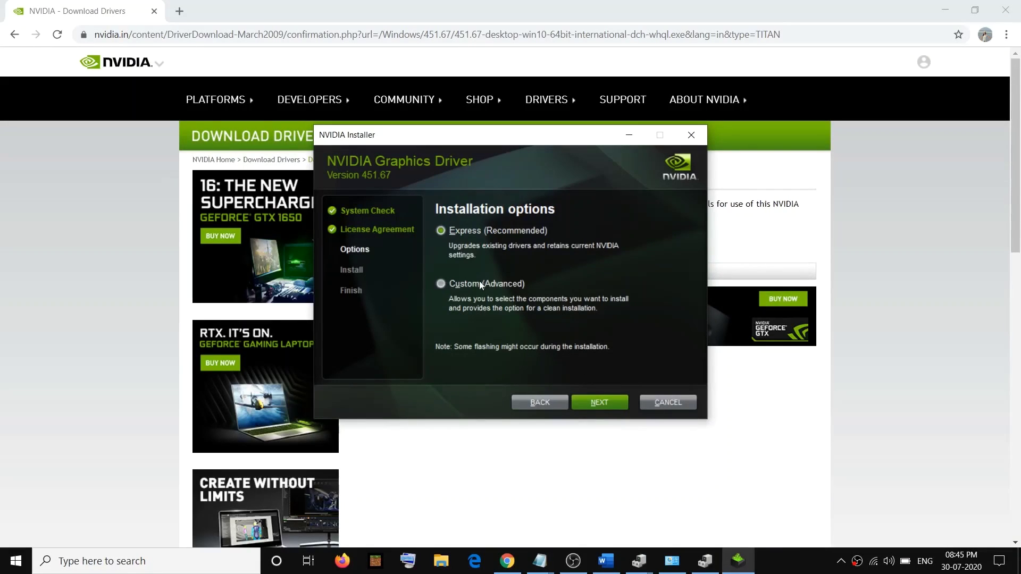
pyautogui.click(442, 283)
pyautogui.click(595, 403)
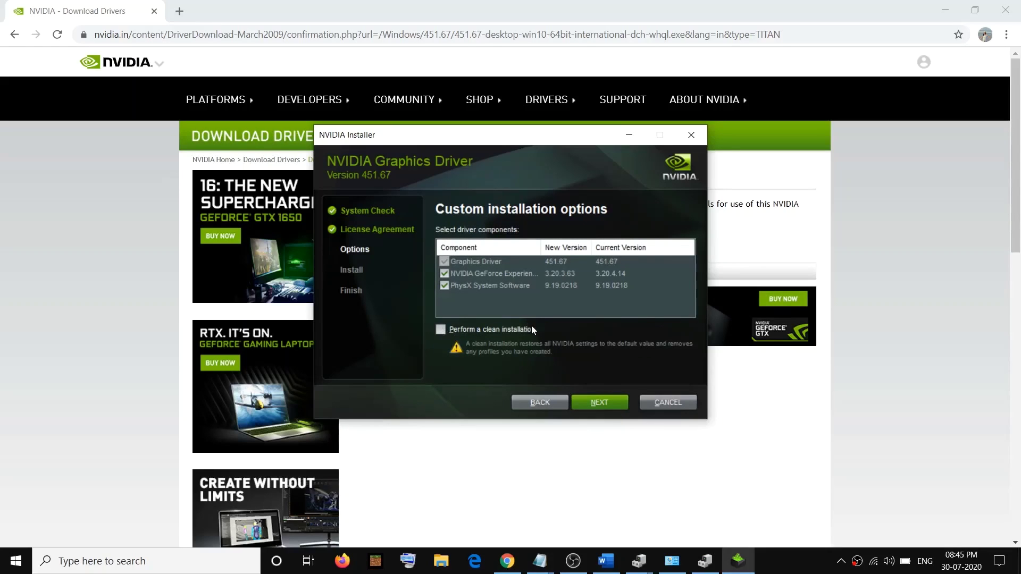
pyautogui.click(441, 331)
pyautogui.click(600, 404)
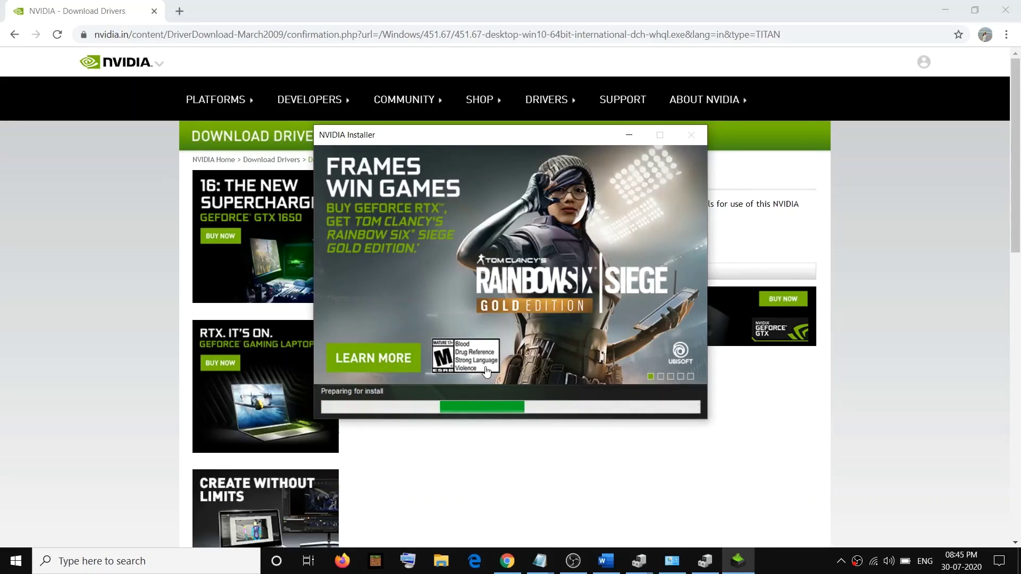
# Step: Minimize the NVIDIA Installer, switch to the Word document and highlight the Step 7 text "Update System BIOS"
pyautogui.click(734, 558)
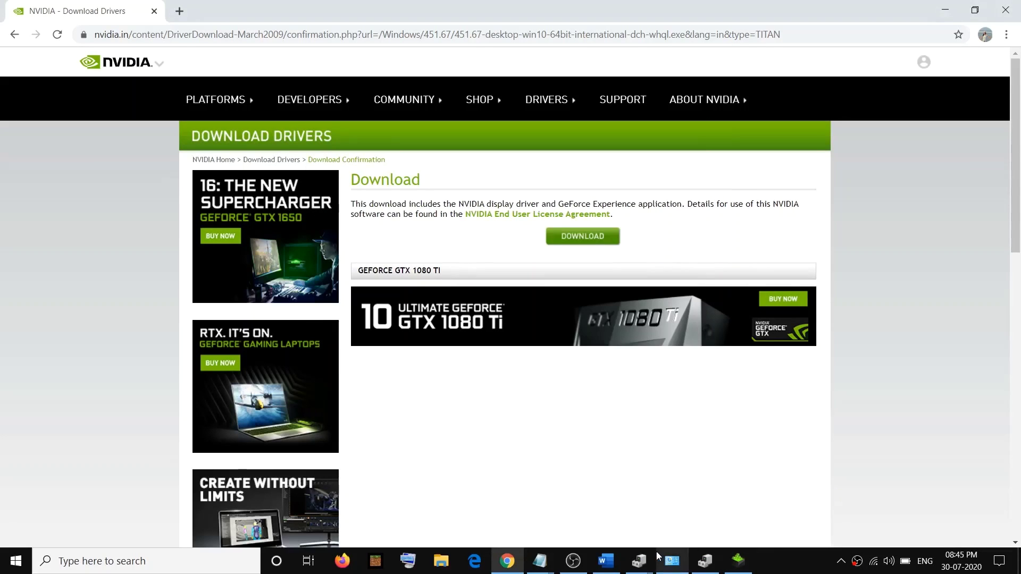
pyautogui.click(606, 560)
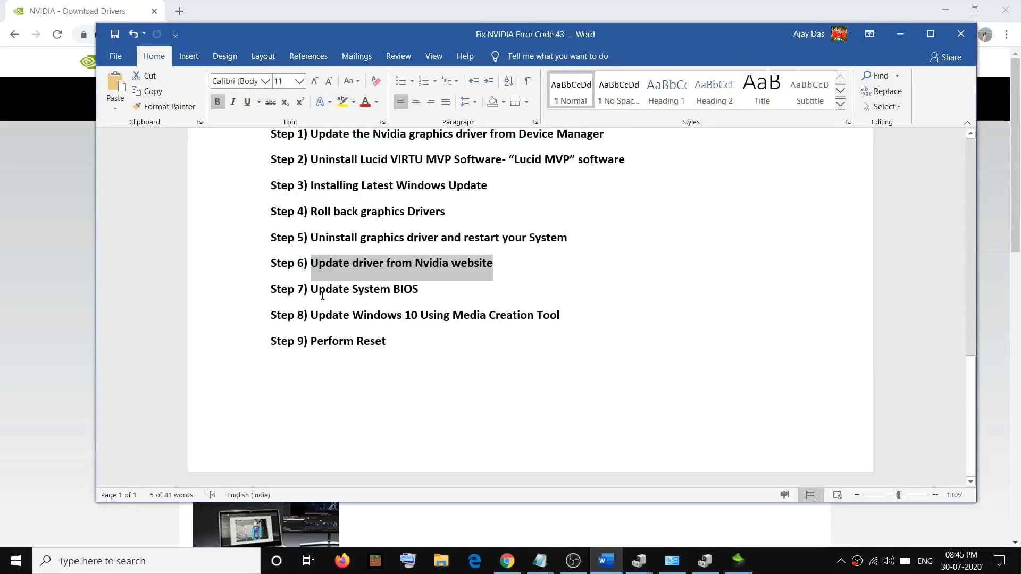
pyautogui.moveTo(312, 290); pyautogui.dragTo(419, 290)
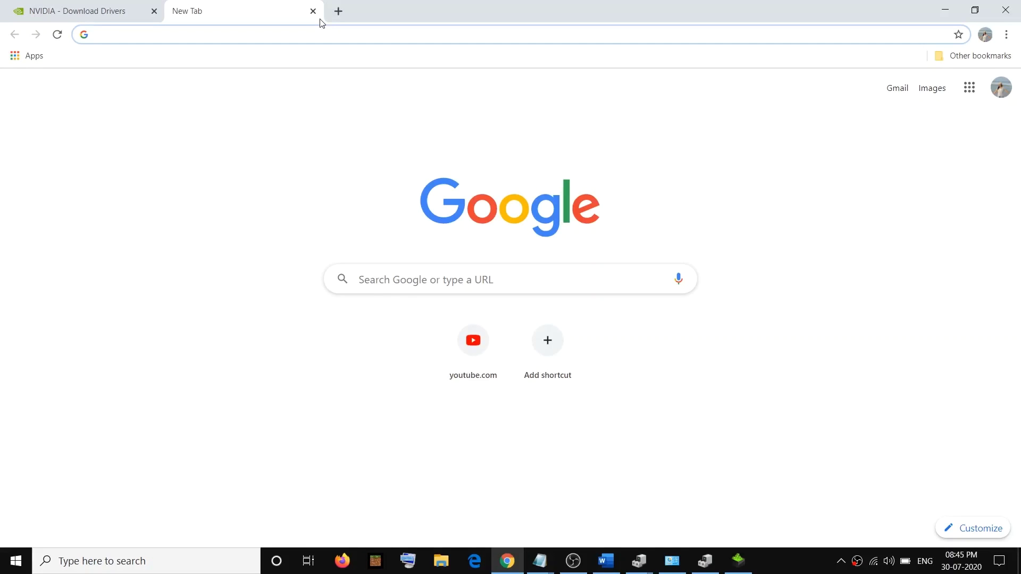
# Step: Go to dell.com/support in a new Chrome tab
pyautogui.write('dell.com/support')
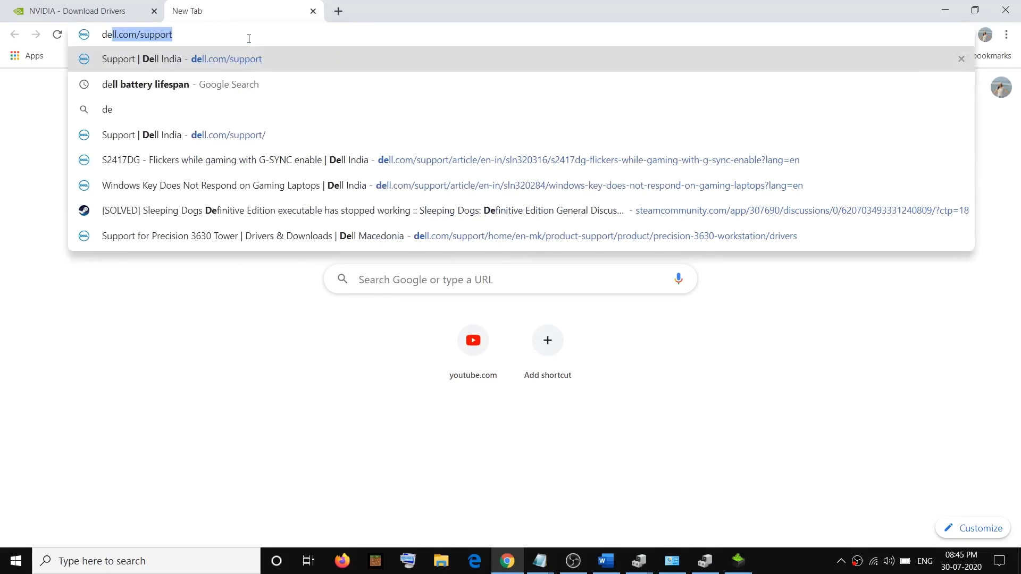
pyautogui.press('Right')
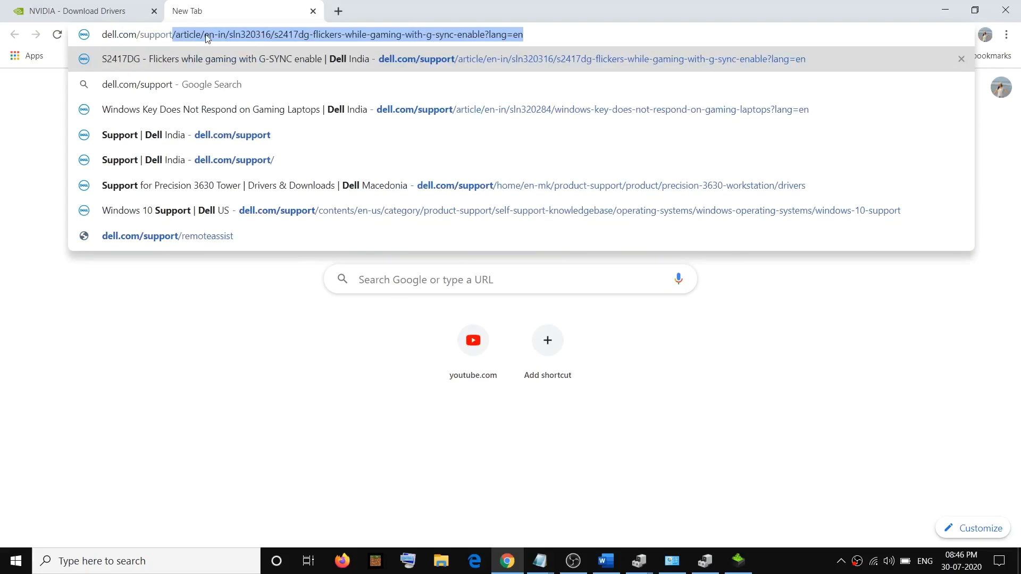
pyautogui.press('Delete')
pyautogui.press('Return')
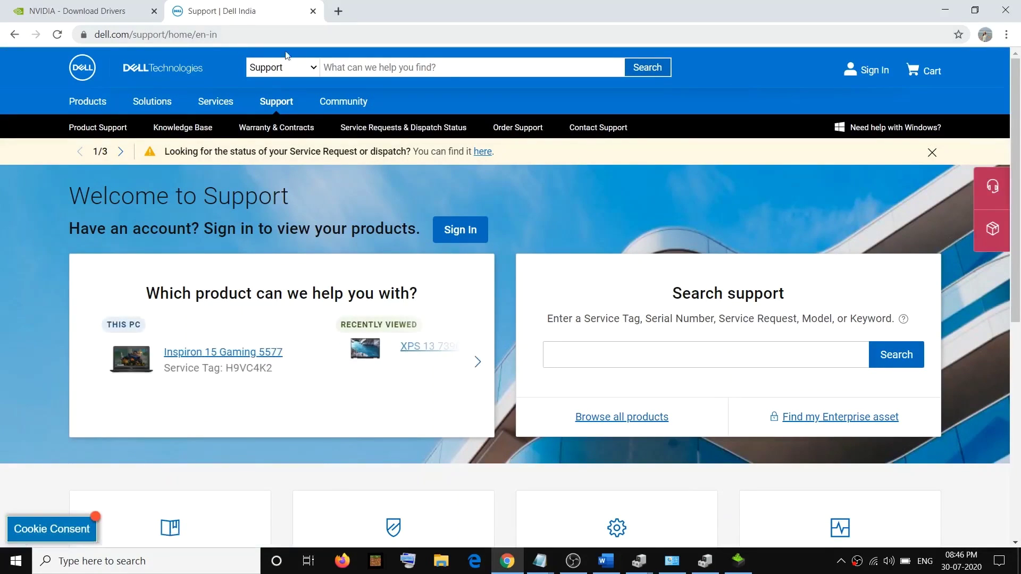
# Step: Open the support page of the Inspiron 15 Gaming 5577 and show its Drivers & Downloads
pyautogui.scroll(-1, 601, 213)
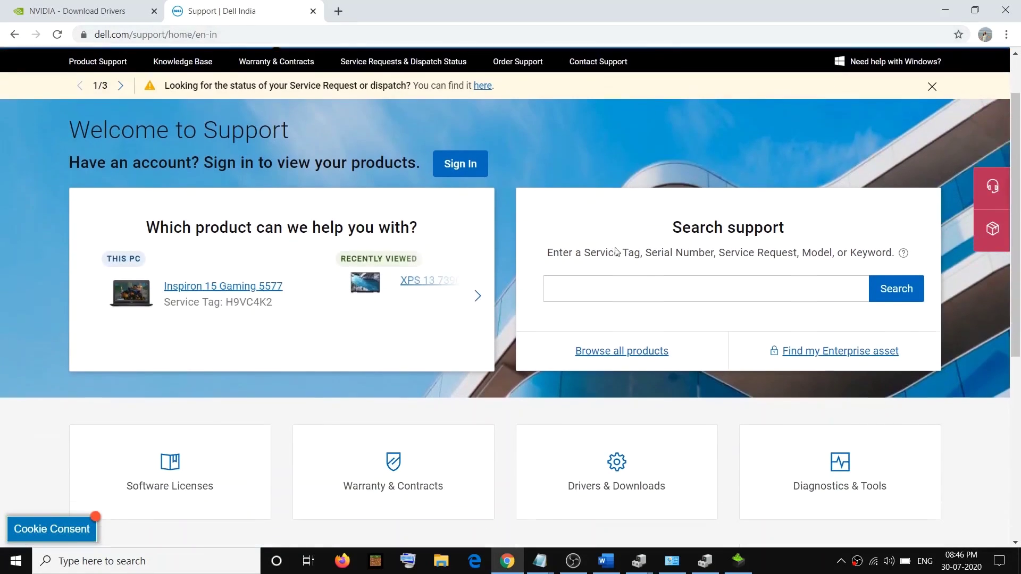
pyautogui.click(617, 292)
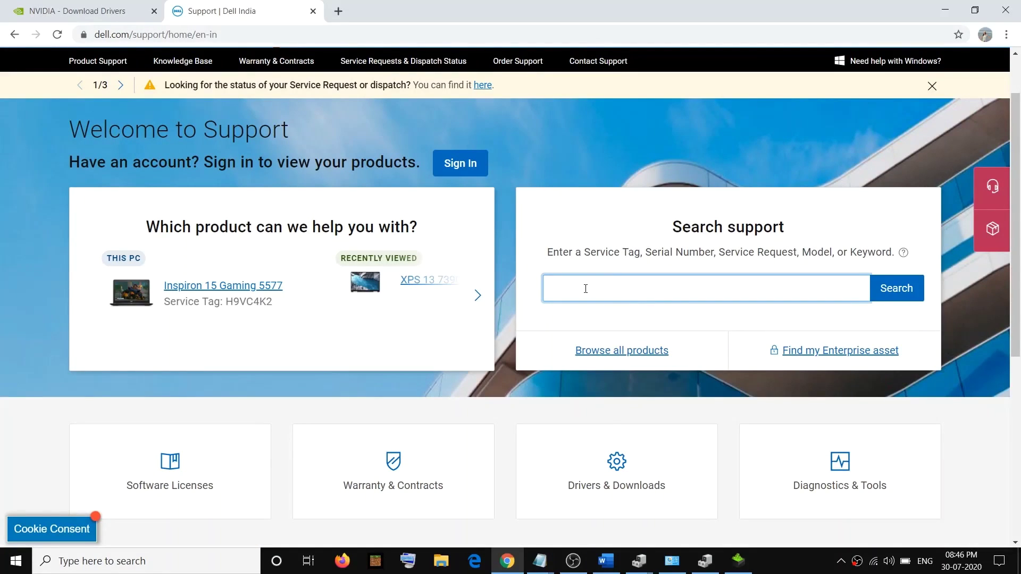
pyautogui.click(232, 285)
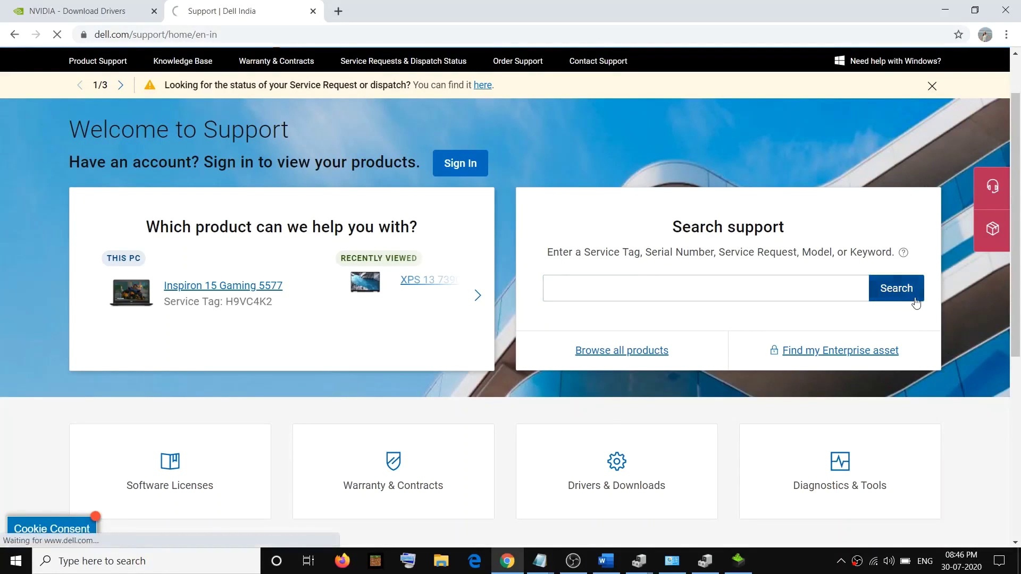
pyautogui.scroll(-3, 442, 241)
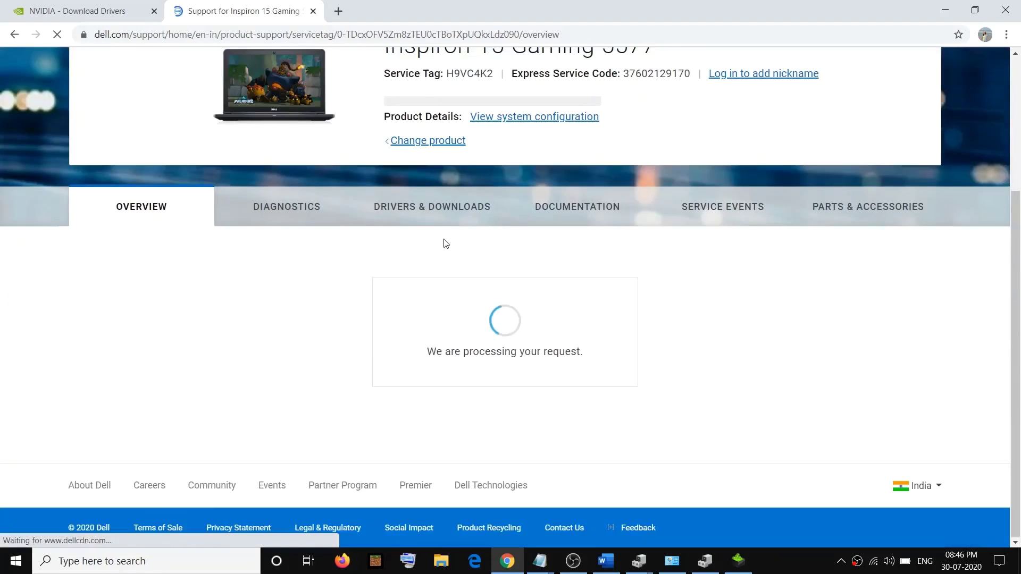
pyautogui.click(454, 213)
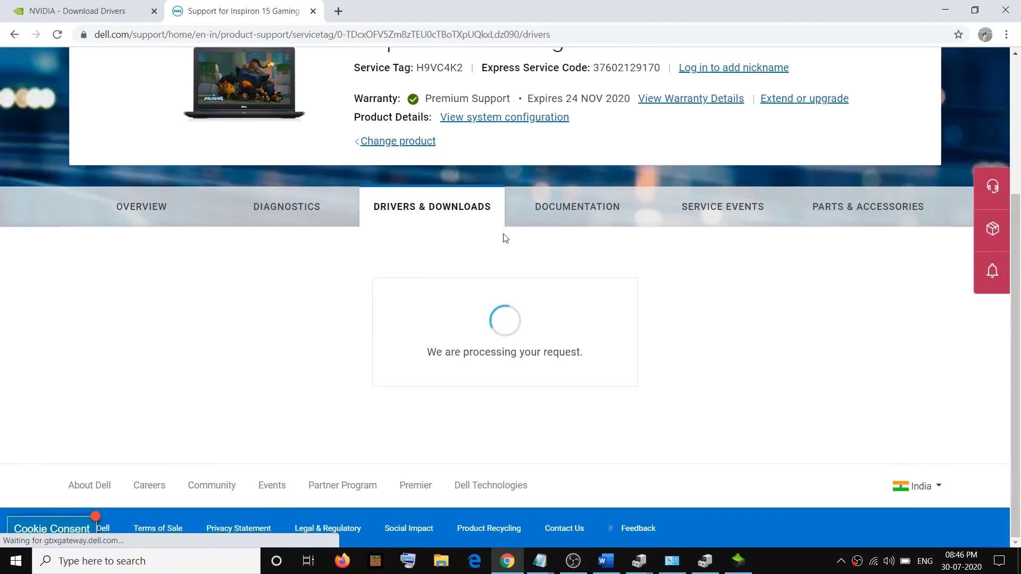
# Step: Filter the driver list to the BIOS category and download the Dell Inspiron 5577 System BIOS
pyautogui.scroll(-6, 505, 237)
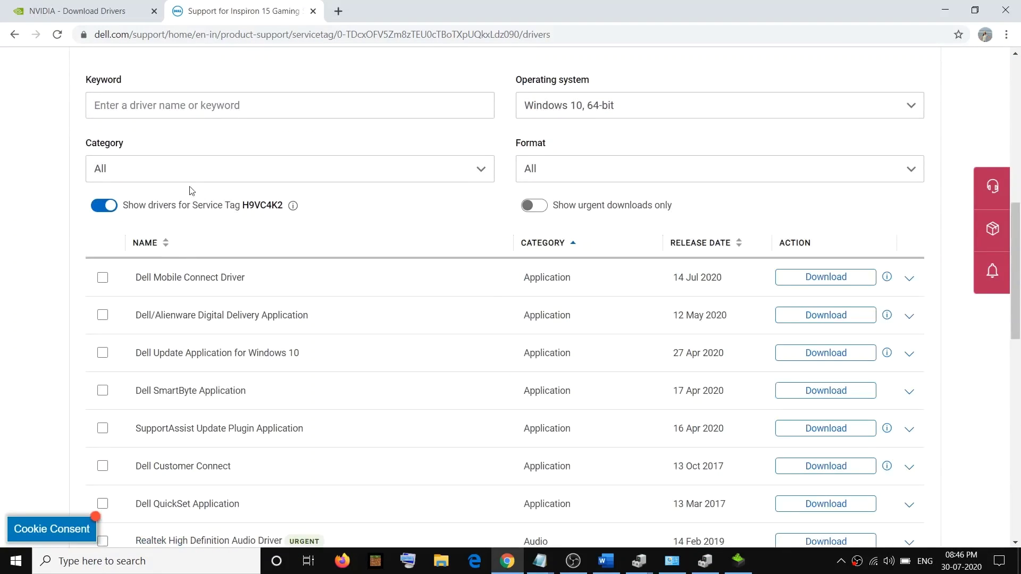
pyautogui.click(183, 172)
pyautogui.click(120, 227)
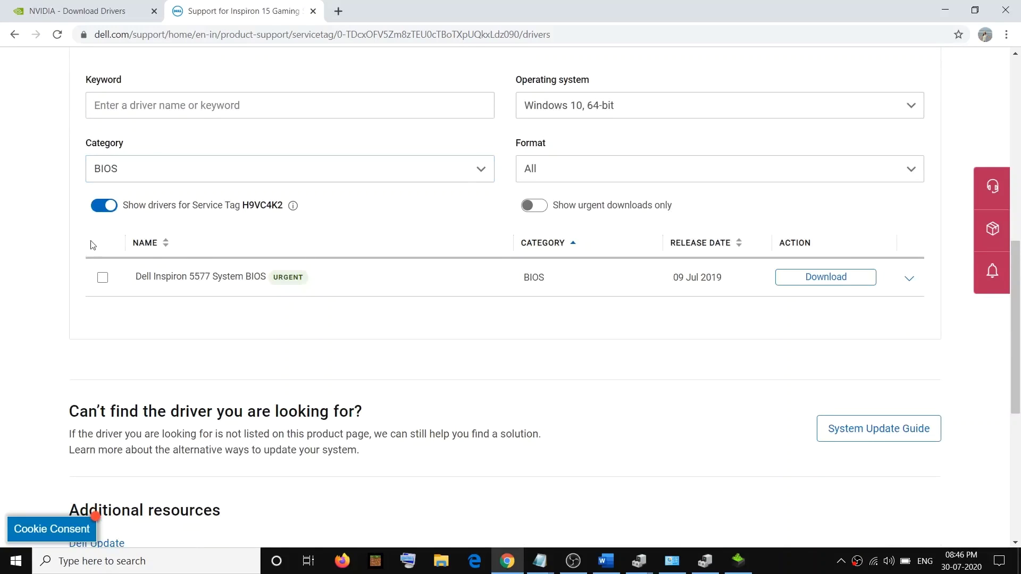
pyautogui.scroll(-2, 854, 206)
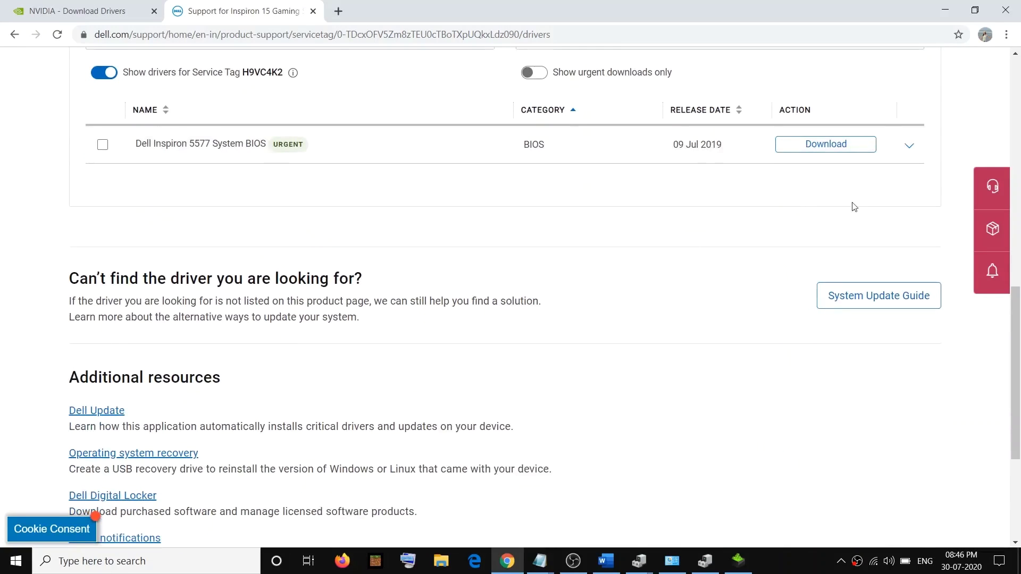
pyautogui.click(823, 153)
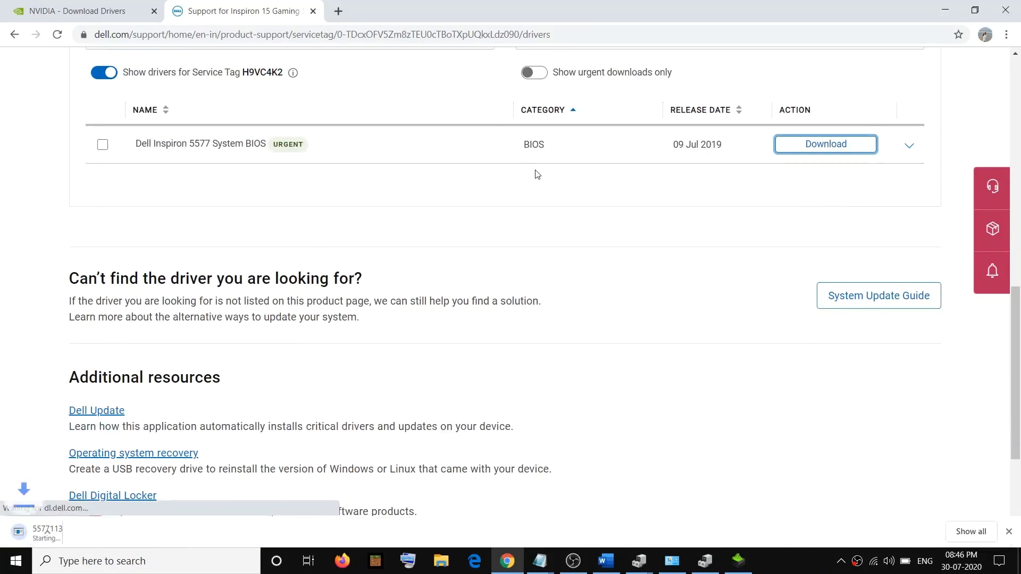
# Step: Launch the downloaded BIOS file 5577113.EXE and check the laptop's battery and charging status
pyautogui.click(98, 526)
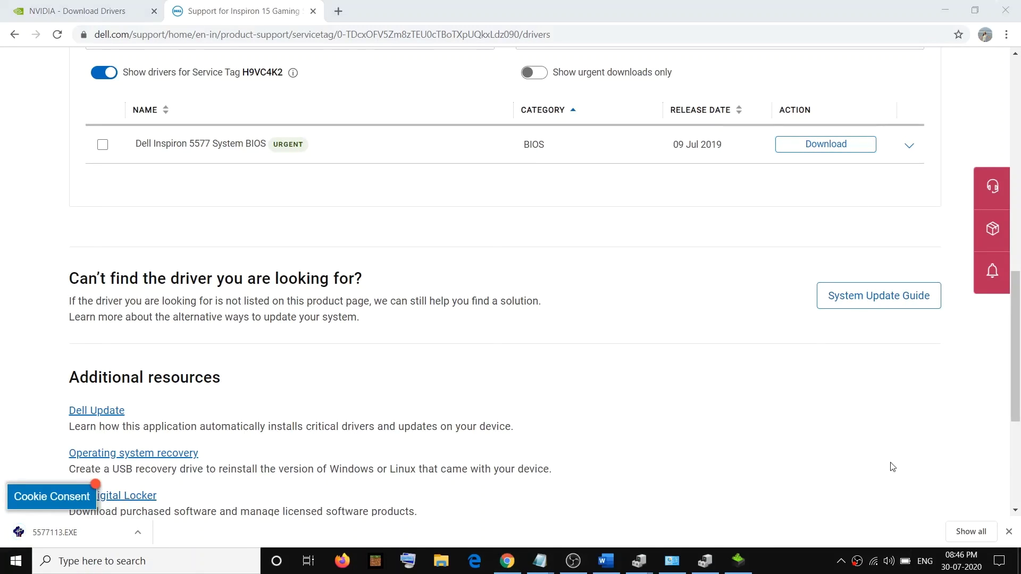
pyautogui.click(904, 562)
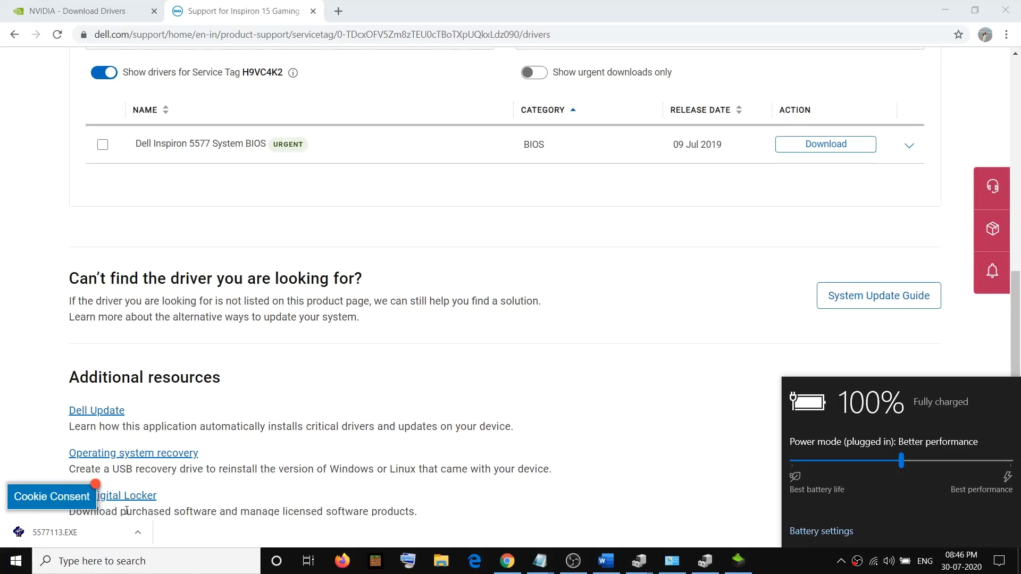
pyautogui.click(659, 333)
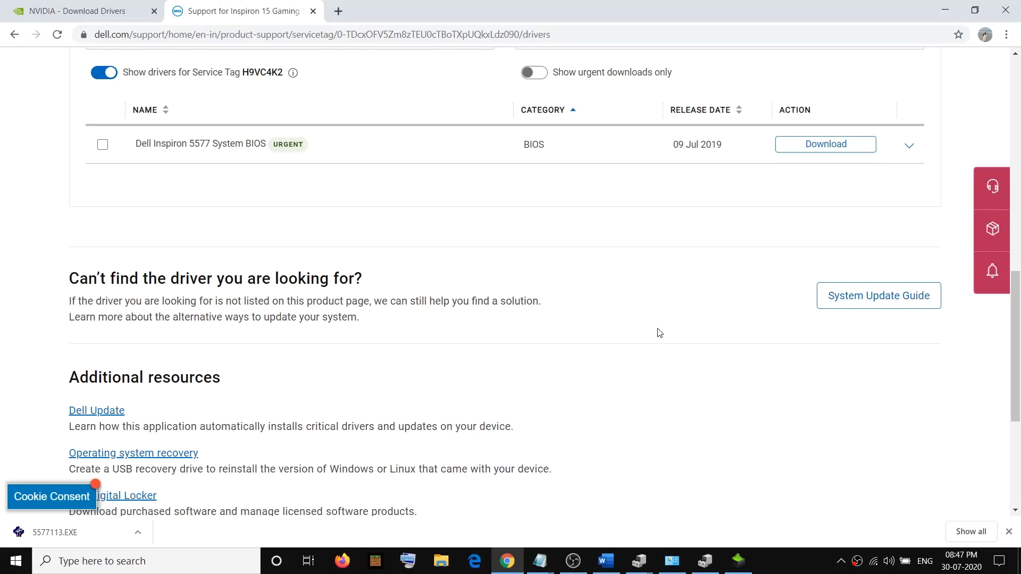
# Step: Return to the Word document and highlight the Step 8 text, then only its "Using Media Creation Tool" part
pyautogui.click(605, 561)
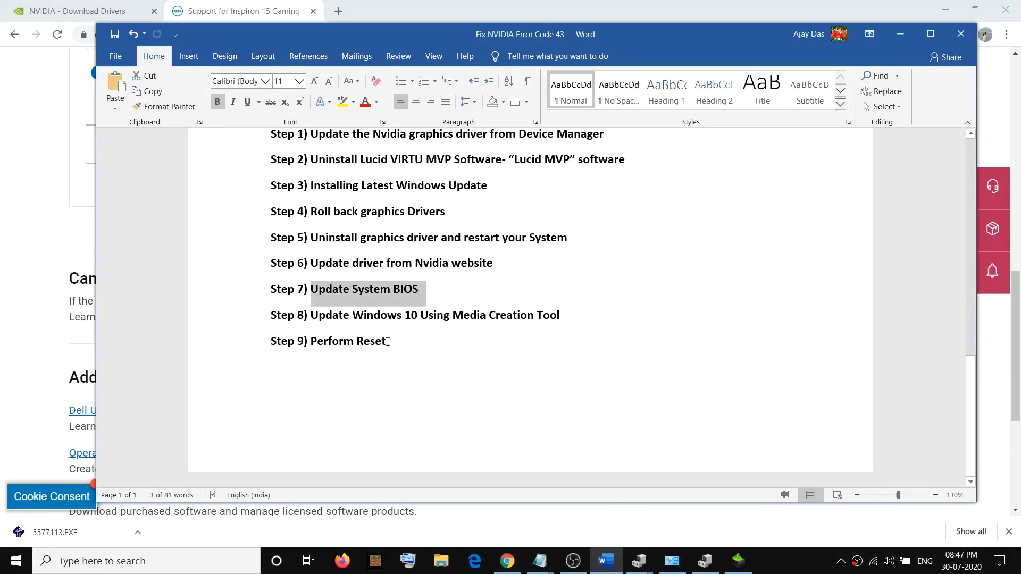
pyautogui.moveTo(316, 318); pyautogui.dragTo(570, 322)
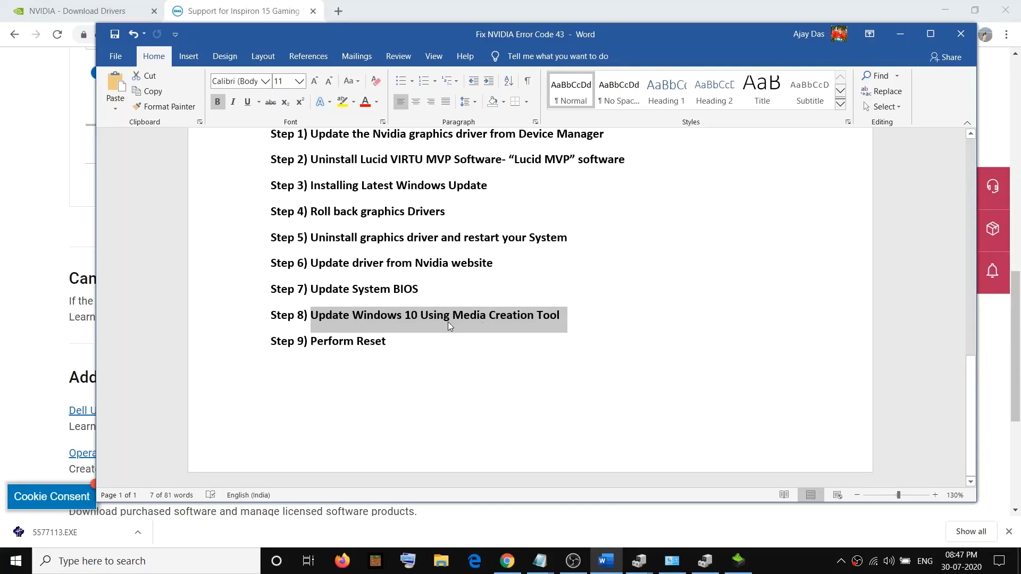
pyautogui.click(553, 318)
pyautogui.moveTo(420, 317); pyautogui.dragTo(566, 318)
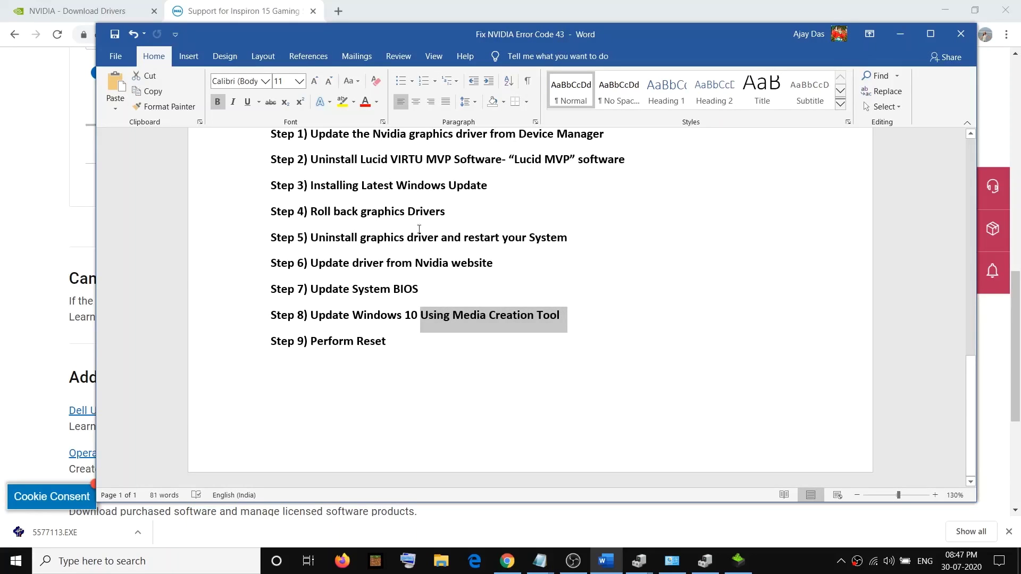
# Step: Search Google for "media creation tool" in a new Chrome tab and open Microsoft's "Download Windows 10 Disc Image (ISO File)" result
pyautogui.click(30, 151)
pyautogui.hotkey('ctrl', 't')
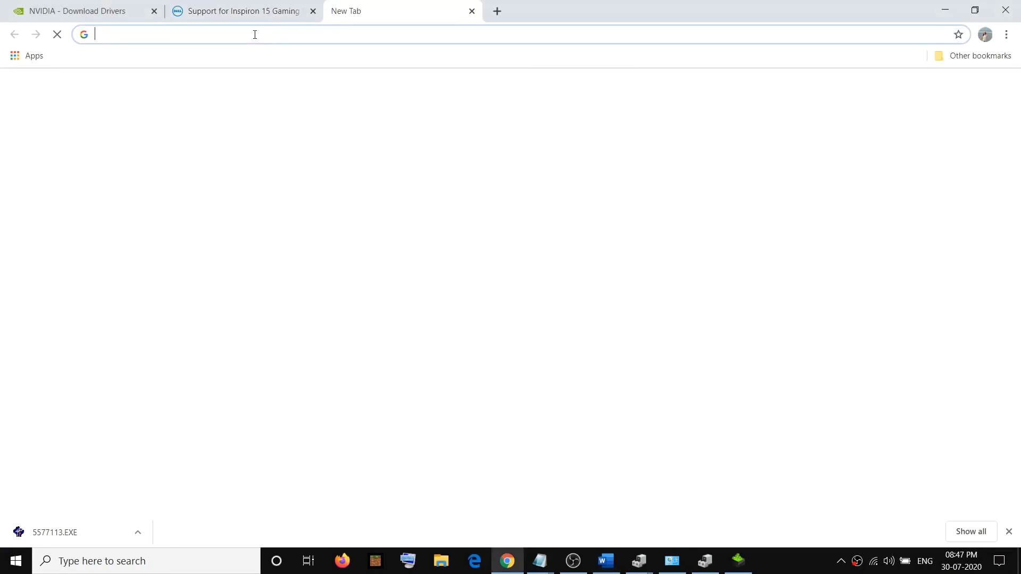
pyautogui.write('media')
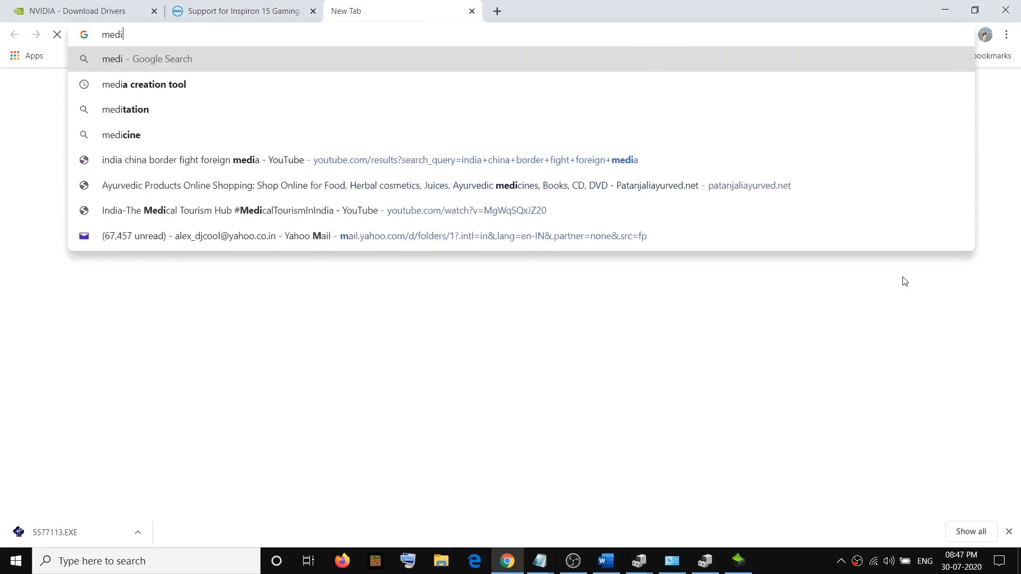
pyautogui.press('Down')
pyautogui.press('Down')
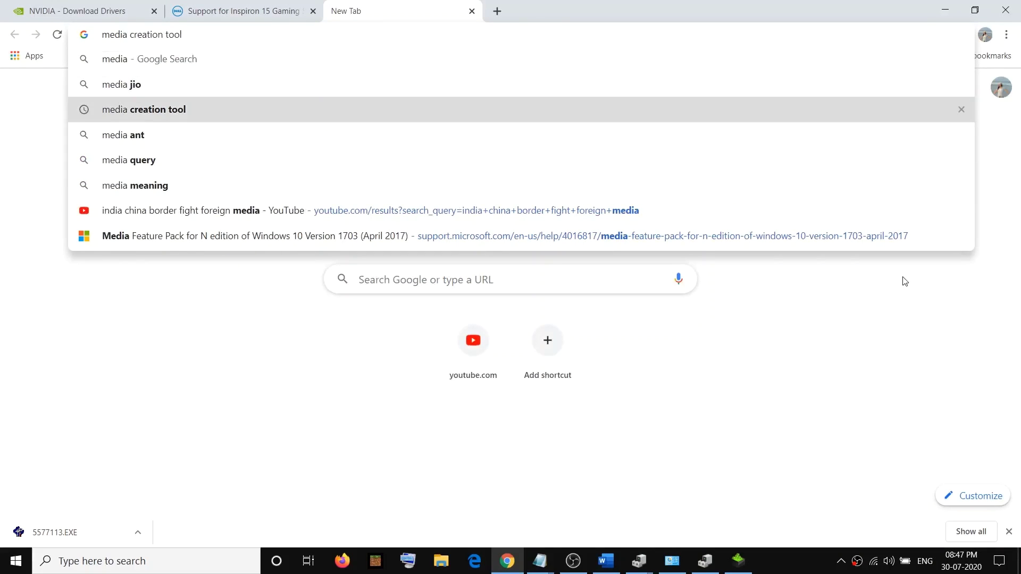
pyautogui.press('Return')
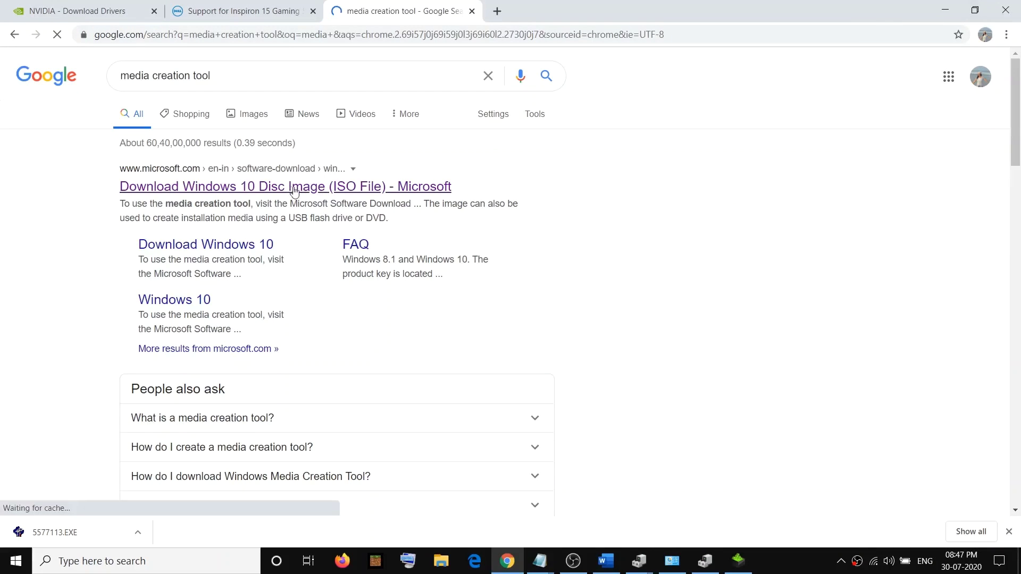
pyautogui.press('/')
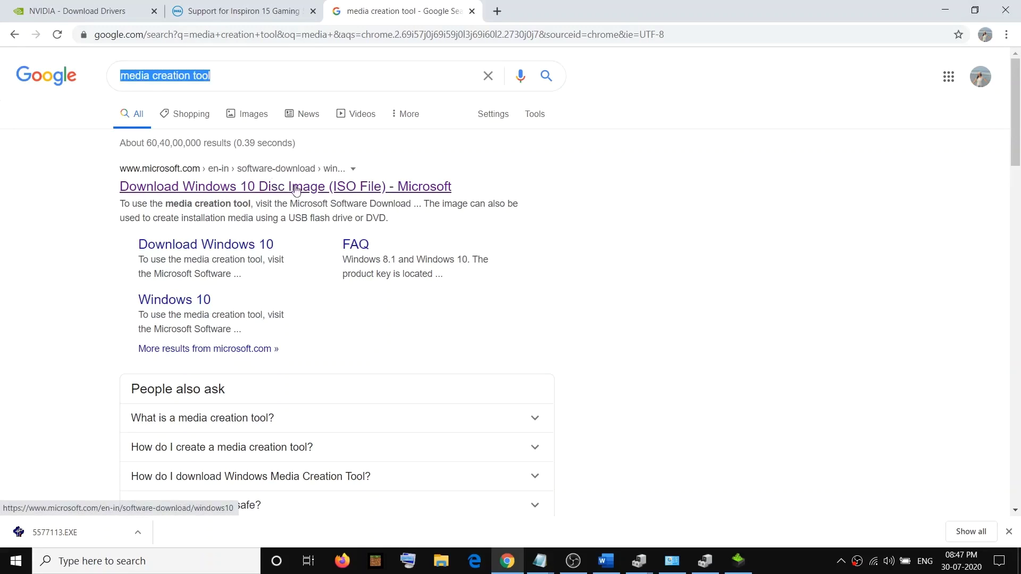
pyautogui.click(296, 188)
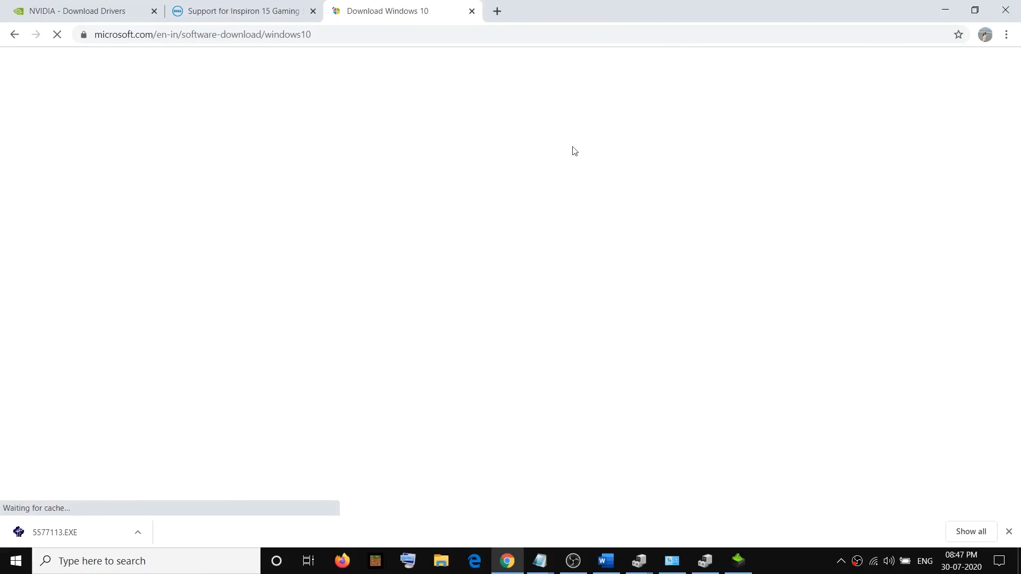
# Step: Download the Media Creation Tool from the "Create Windows 10 installation media" section and launch the downloaded file
pyautogui.scroll(-4, 137, 272)
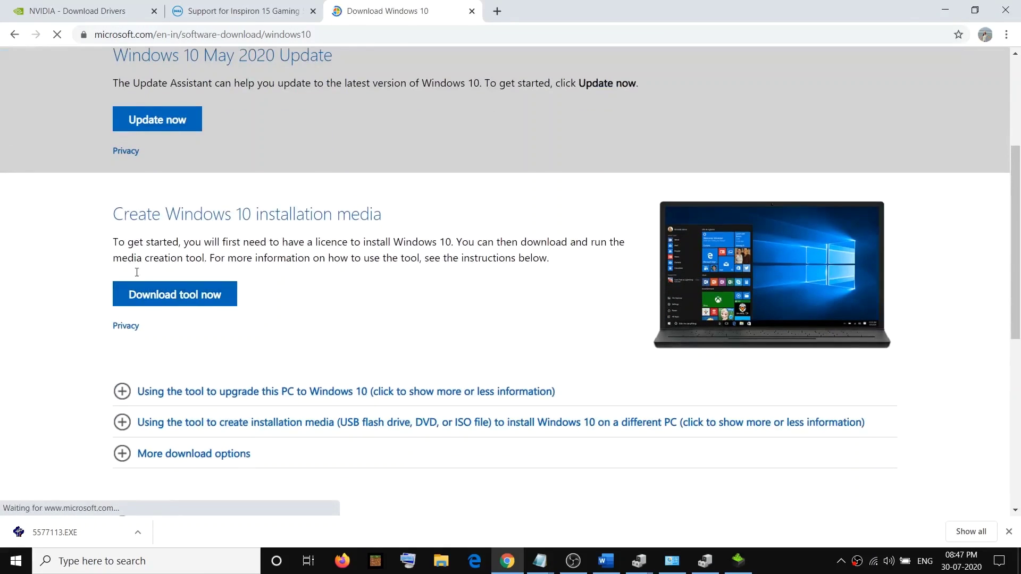
pyautogui.click(201, 298)
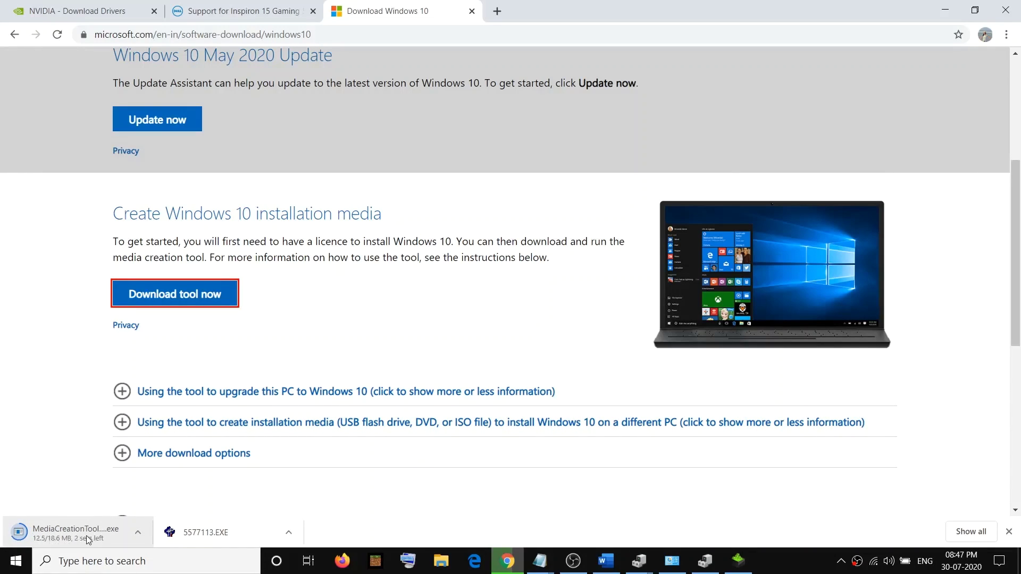
pyautogui.click(60, 536)
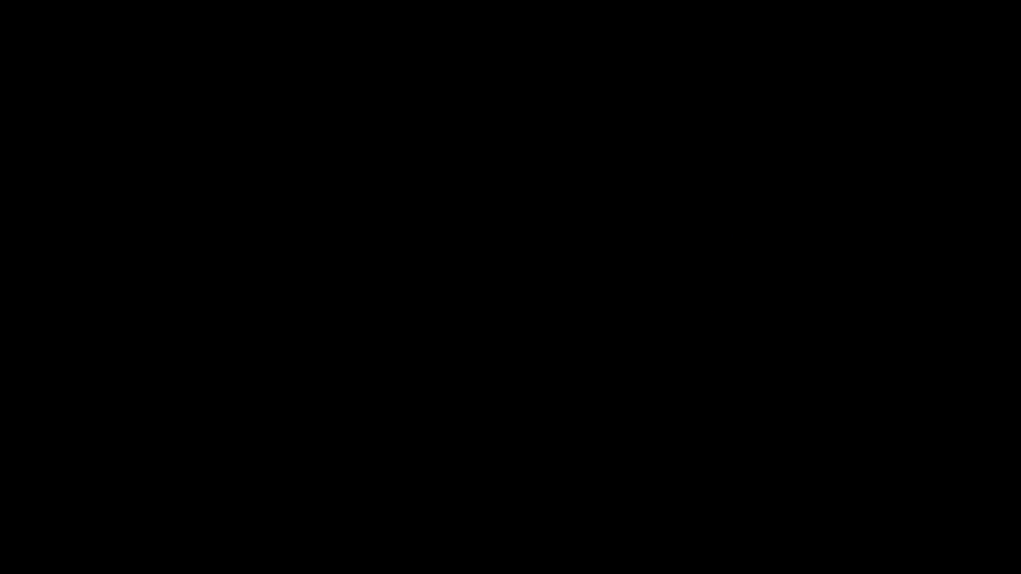
# Step: Allow the tool to run and proceed with the "Upgrade this PC now" option
pyautogui.click(537, 302)
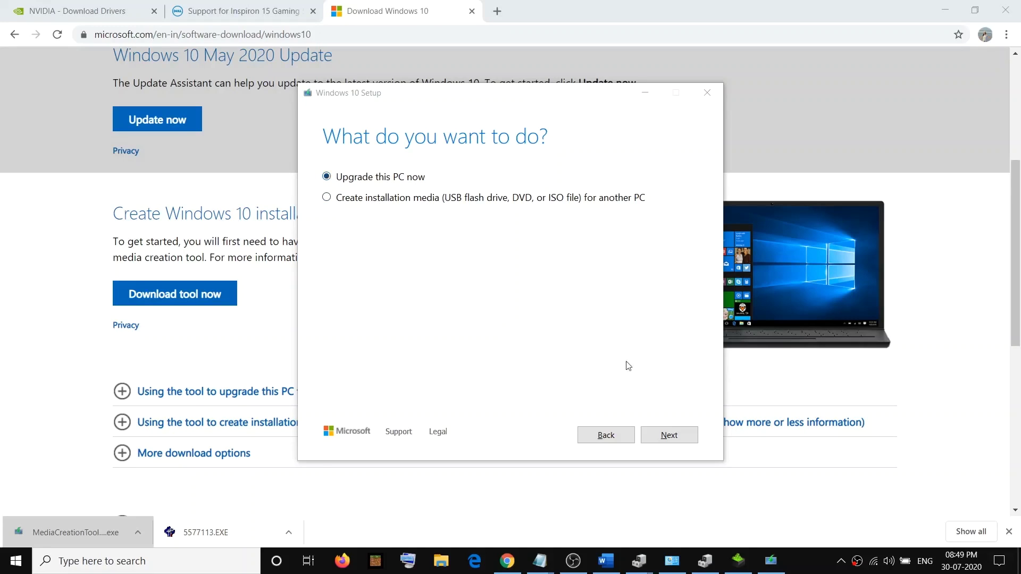
pyautogui.click(664, 437)
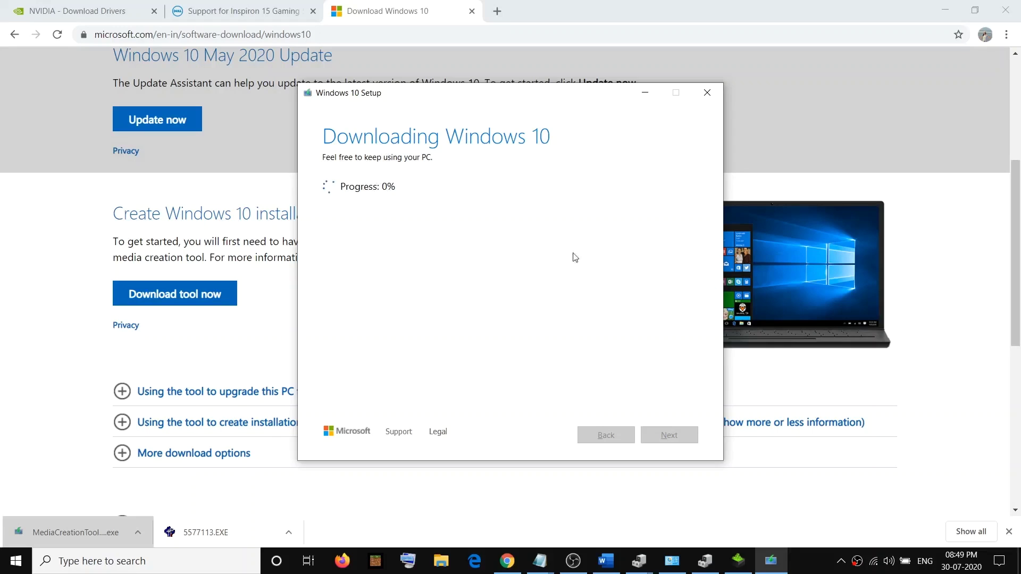
# Step: Switch to the Word document and examine the "Ready to install" setup picture, including its options for what to keep
pyautogui.click(812, 563)
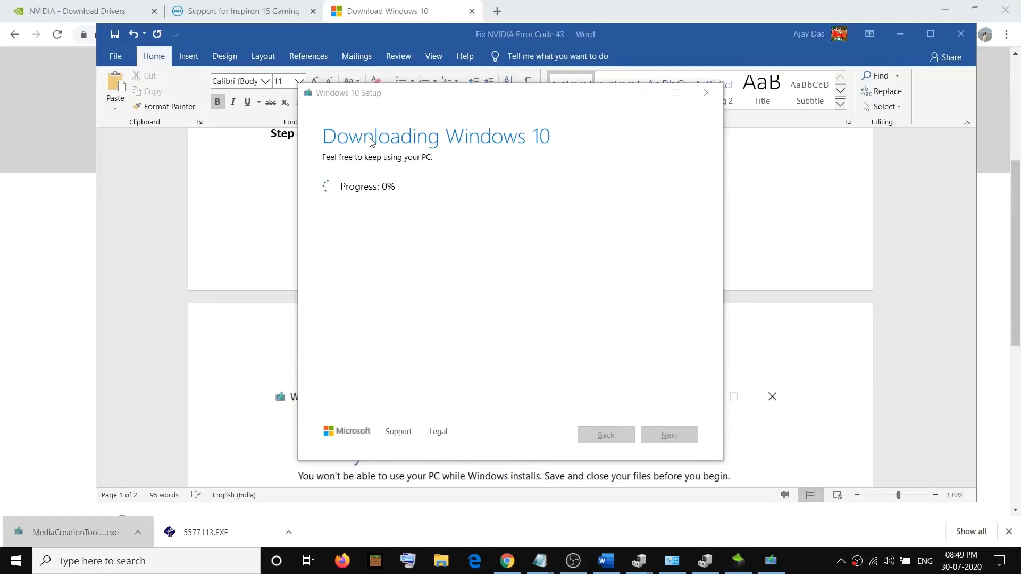
pyautogui.click(310, 233)
pyautogui.scroll(-5, 310, 232)
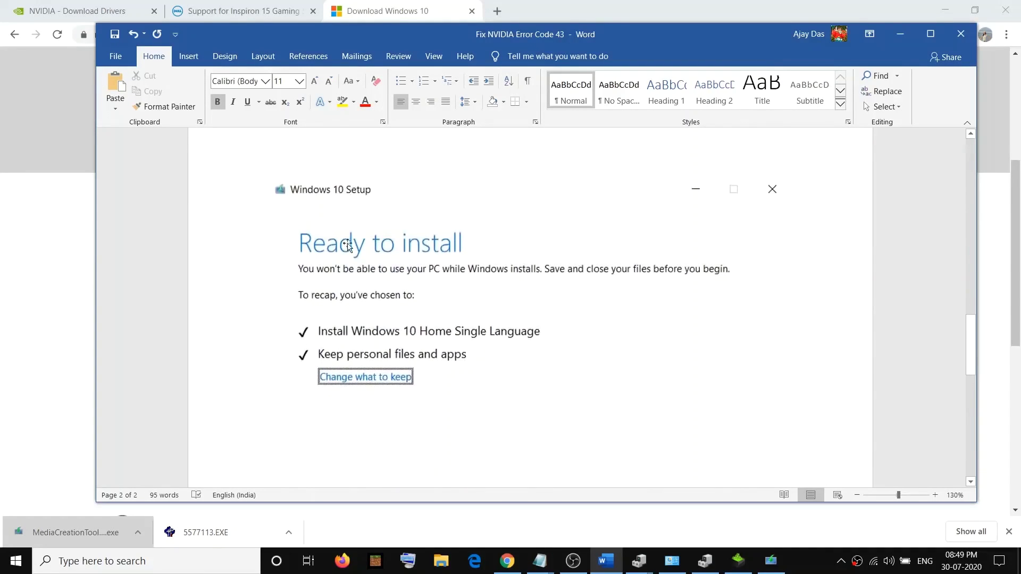
pyautogui.scroll(-2, 485, 277)
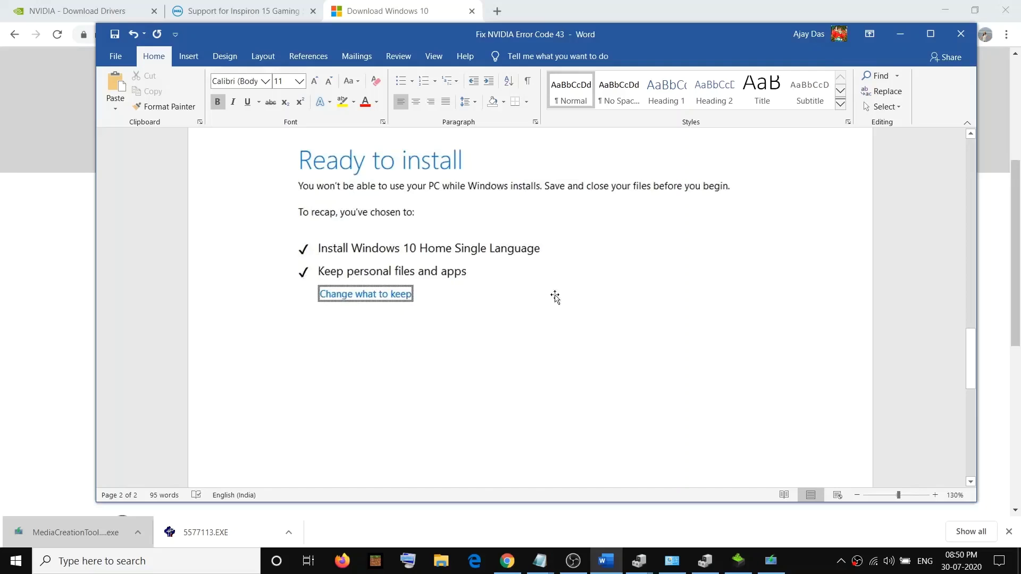
pyautogui.scroll(-4, 588, 324)
pyautogui.scroll(3, 482, 324)
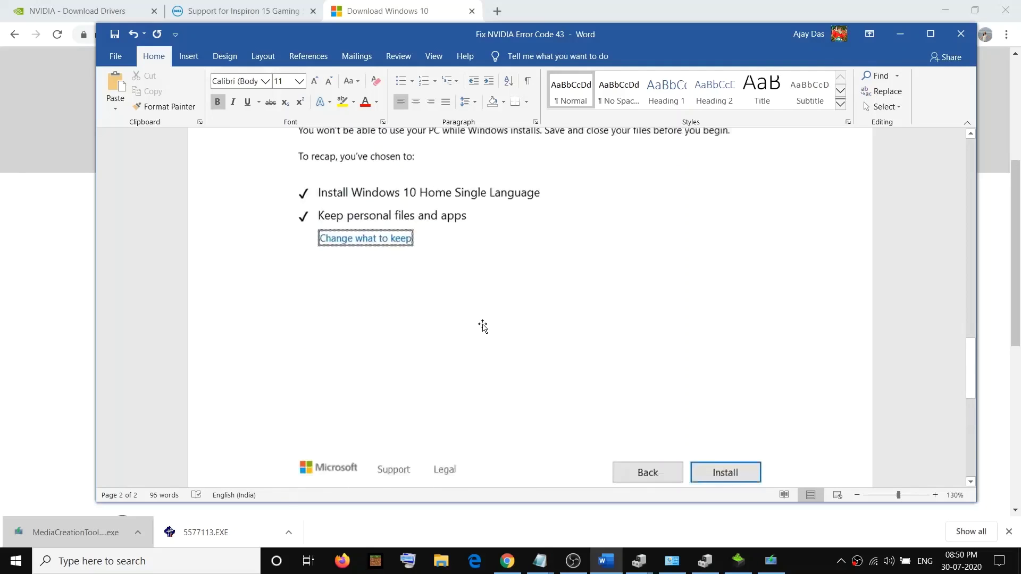
pyautogui.scroll(-2, 720, 406)
pyautogui.scroll(2, 492, 359)
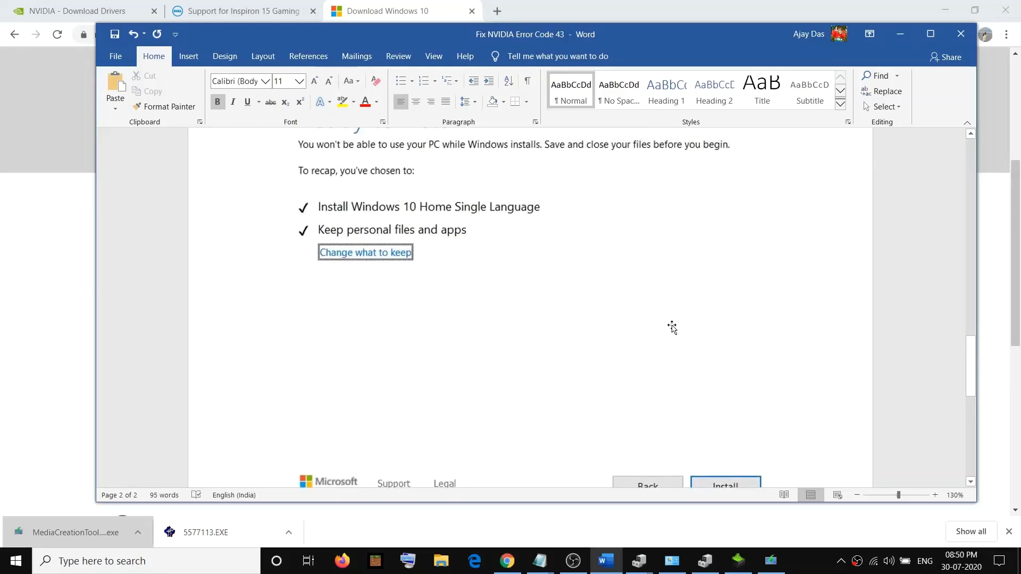
pyautogui.scroll(5, 664, 335)
pyautogui.scroll(5, 657, 347)
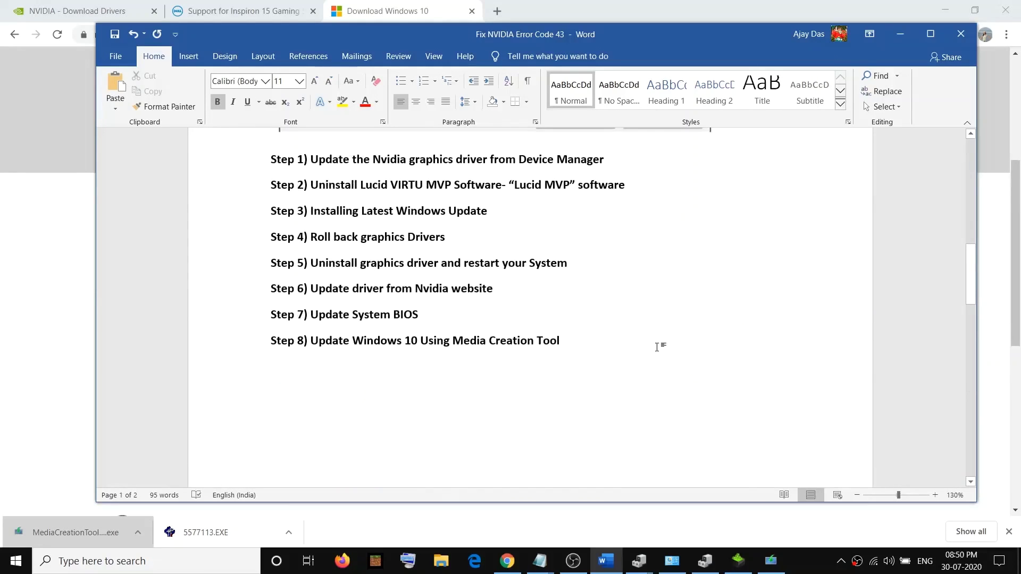
pyautogui.scroll(-2, 657, 346)
pyautogui.scroll(-6, 656, 351)
pyautogui.scroll(-3, 457, 325)
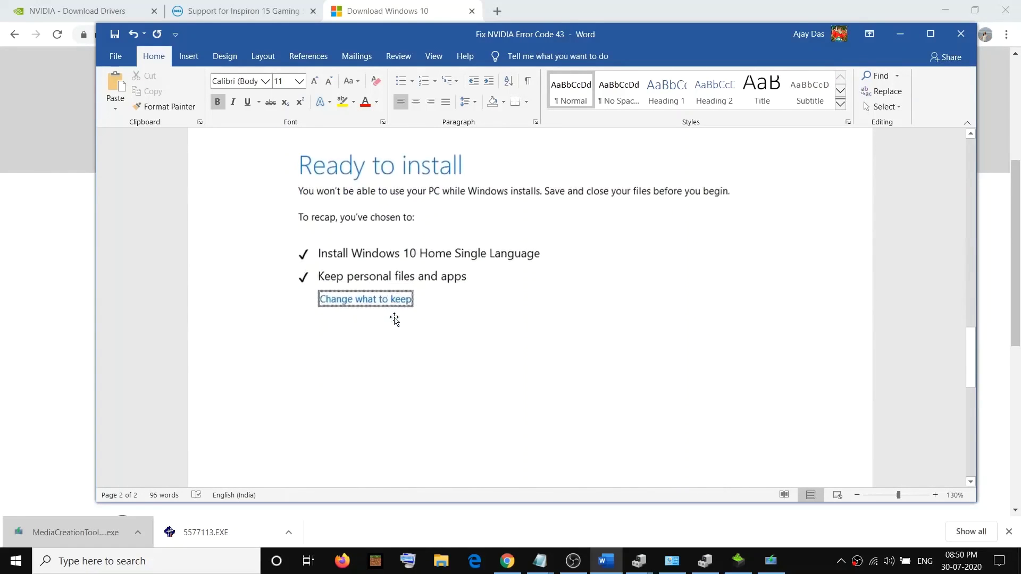
pyautogui.scroll(-4, 464, 298)
pyautogui.scroll(7, 415, 308)
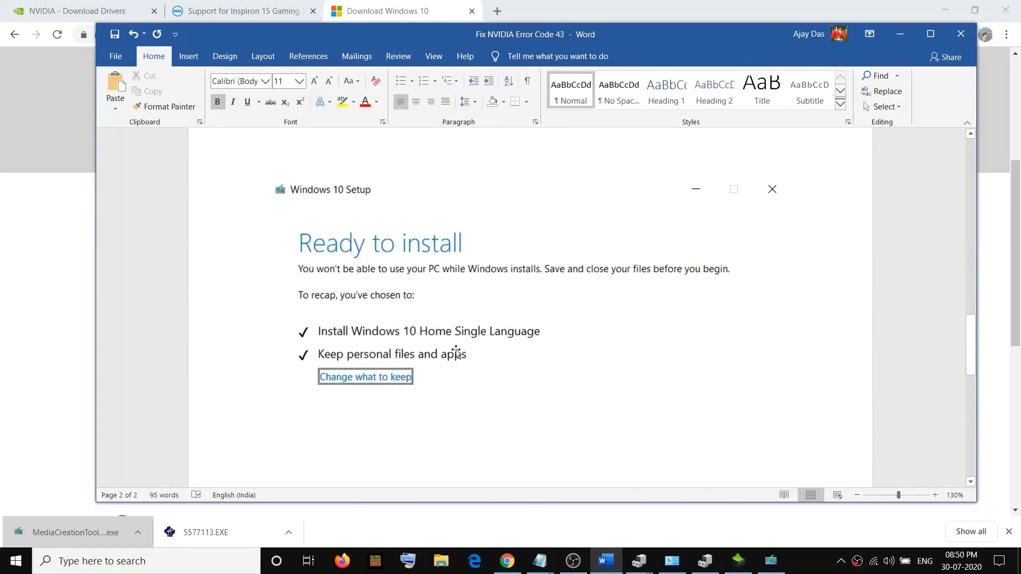
pyautogui.scroll(7, 456, 352)
pyautogui.scroll(-6, 456, 350)
pyautogui.scroll(-2, 456, 353)
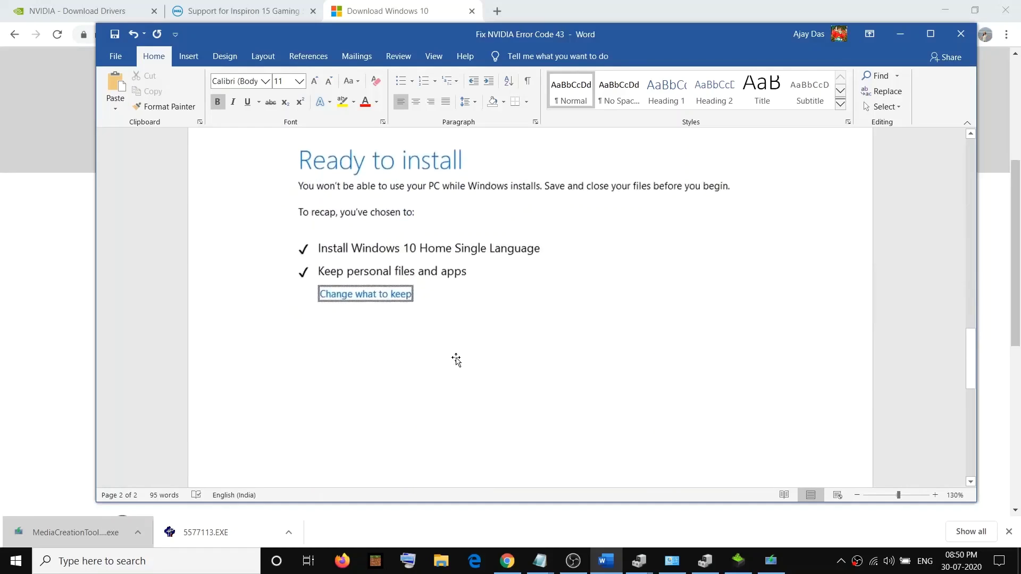
# Step: Go back to the list of fixes and highlight "driver from Nvidia website" in Step 6
pyautogui.scroll(9, 456, 351)
pyautogui.scroll(-1, 457, 341)
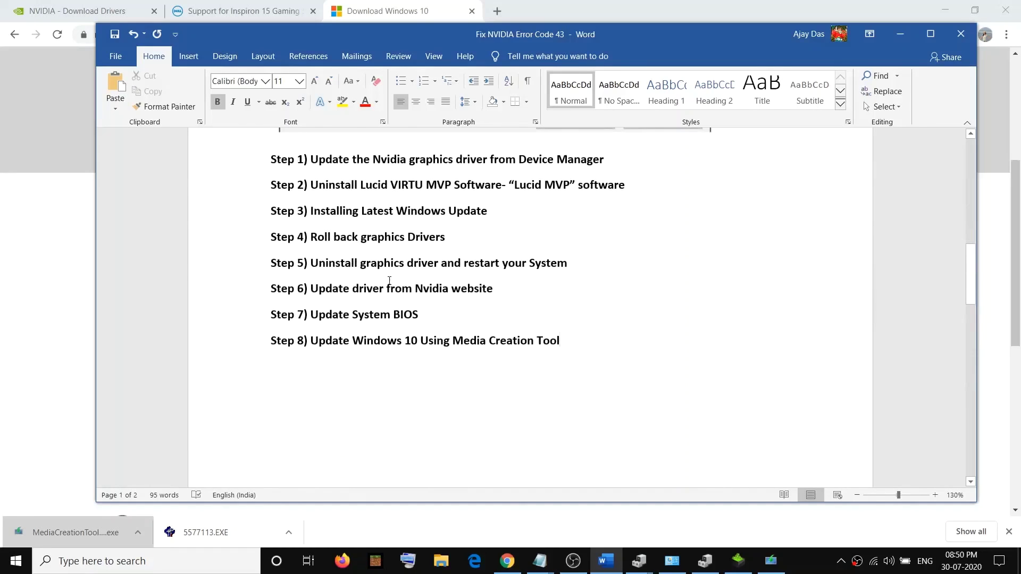
pyautogui.moveTo(352, 288); pyautogui.dragTo(493, 290)
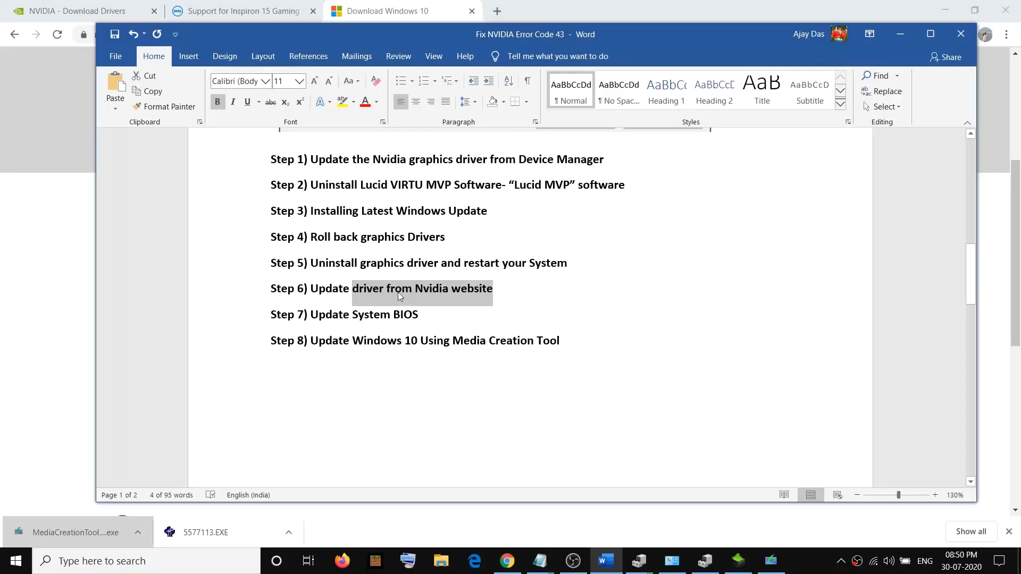
# Step: Highlight the Step 9 text part by part: "Perform Reset", the backup advice, and the warning about losing data and apps
pyautogui.scroll(-10, 585, 353)
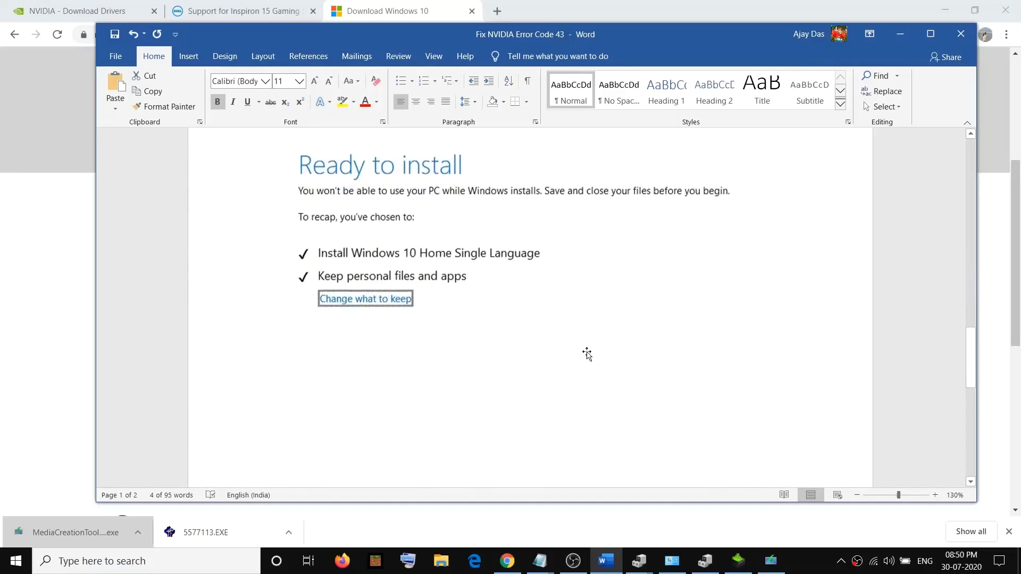
pyautogui.scroll(-3, 587, 355)
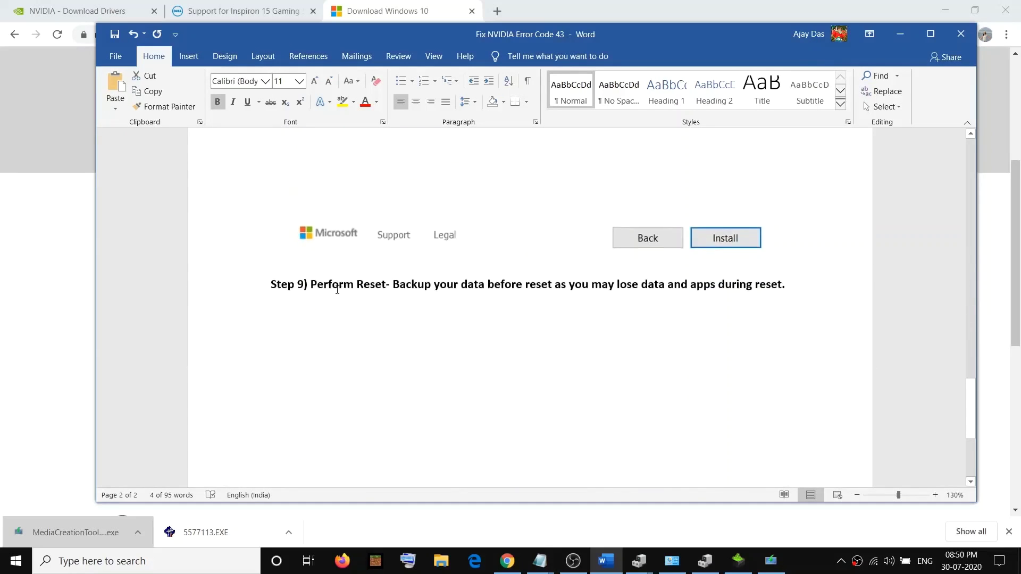
pyautogui.moveTo(308, 282); pyautogui.dragTo(373, 291)
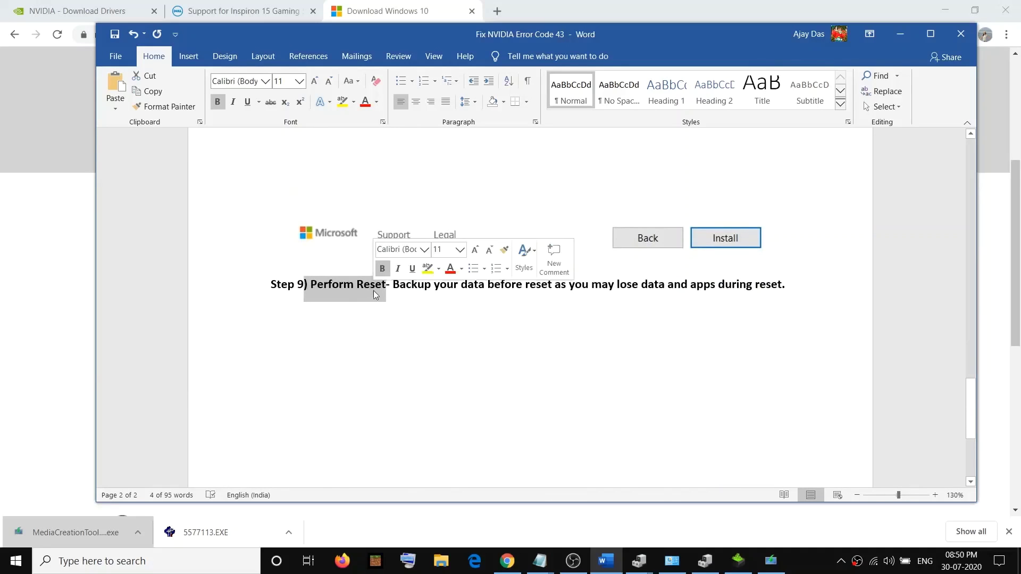
pyautogui.click(315, 284)
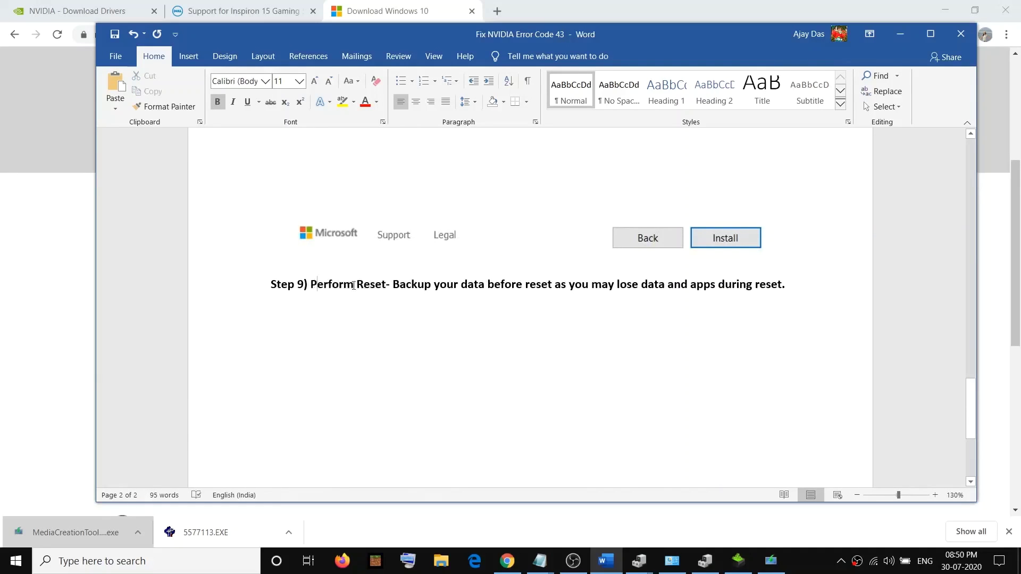
pyautogui.keyDown('shift'); pyautogui.click(368, 286); pyautogui.keyUp('shift')
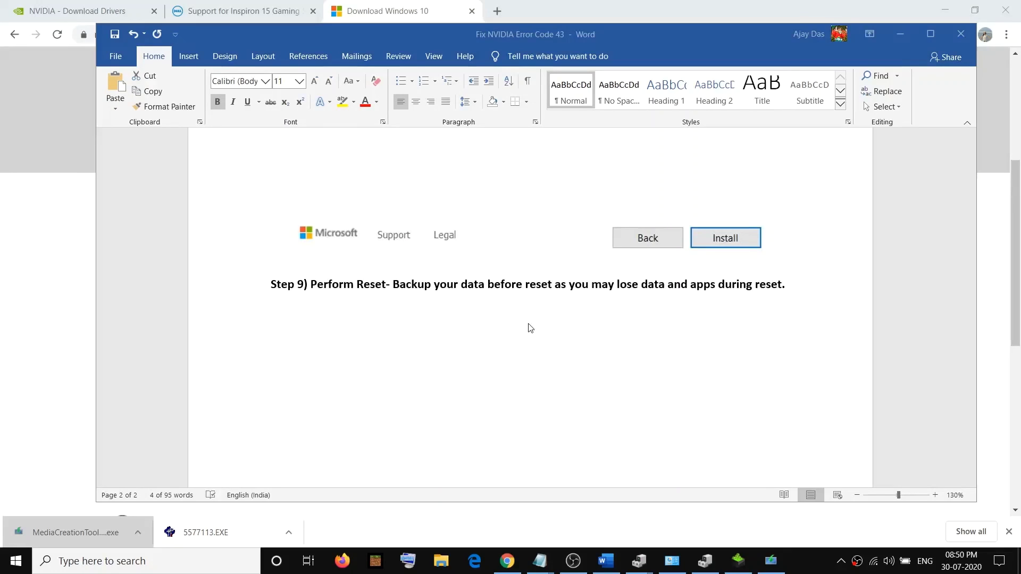
pyautogui.moveTo(524, 286); pyautogui.dragTo(408, 300)
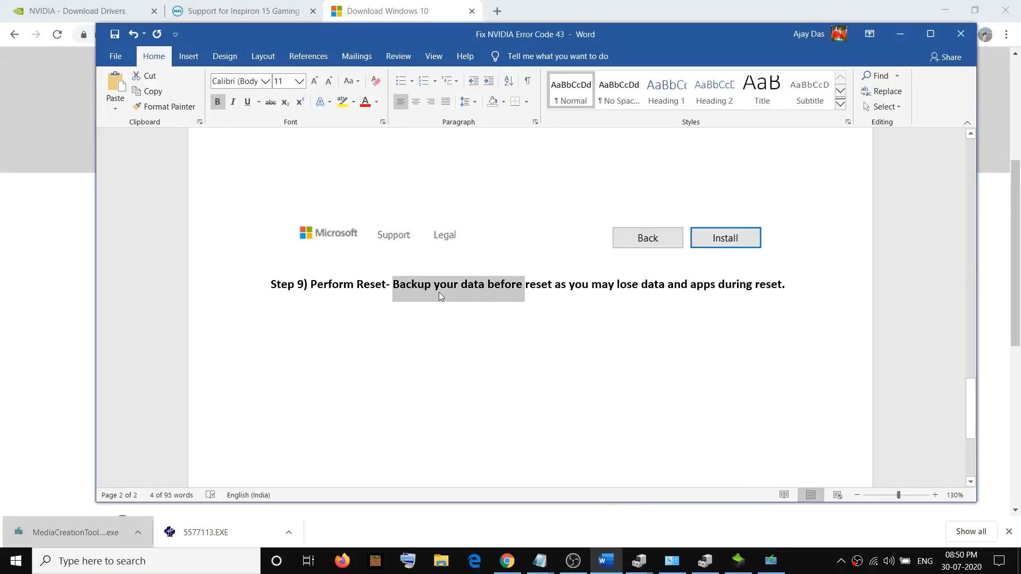
pyautogui.moveTo(524, 292); pyautogui.dragTo(784, 304)
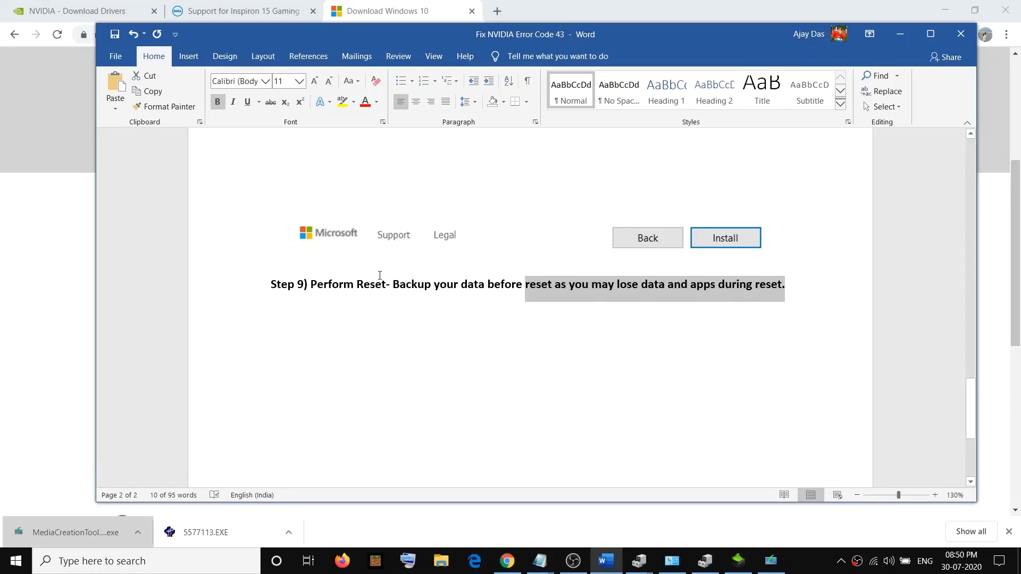
# Step: Open the Recovery page of Update & Security in Windows Settings and start Reset this PC
pyautogui.click(15, 561)
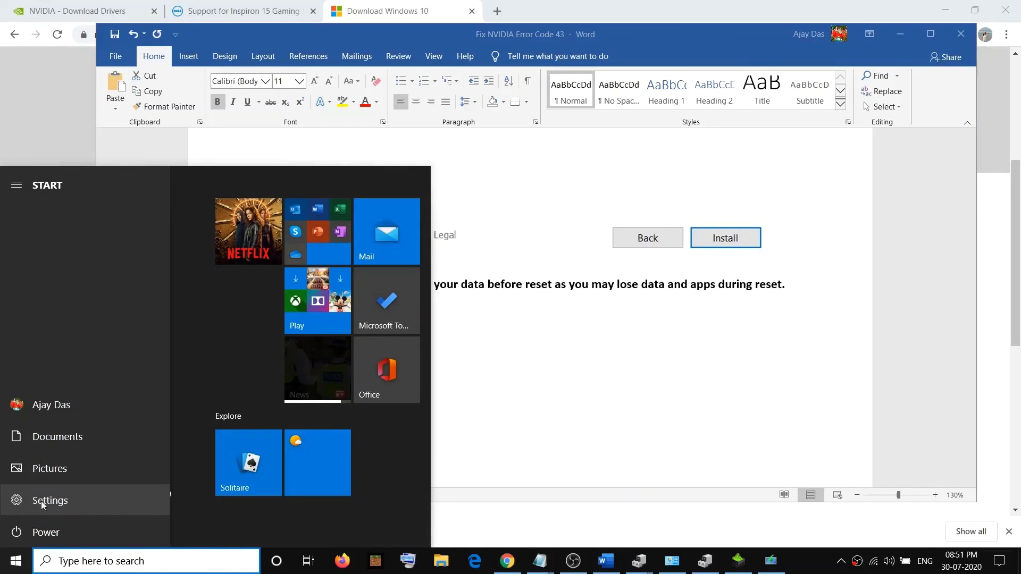
pyautogui.click(39, 502)
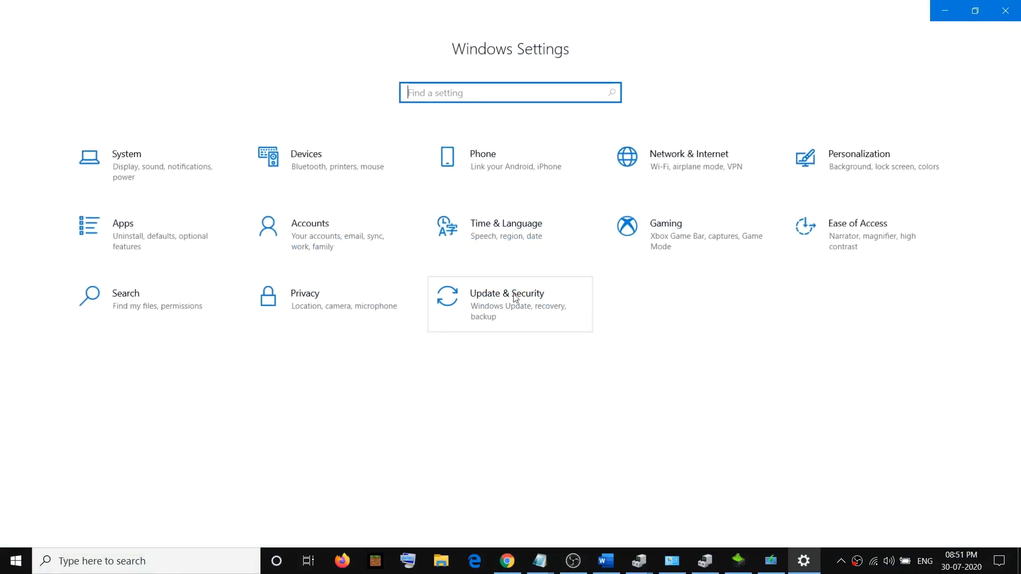
pyautogui.click(487, 305)
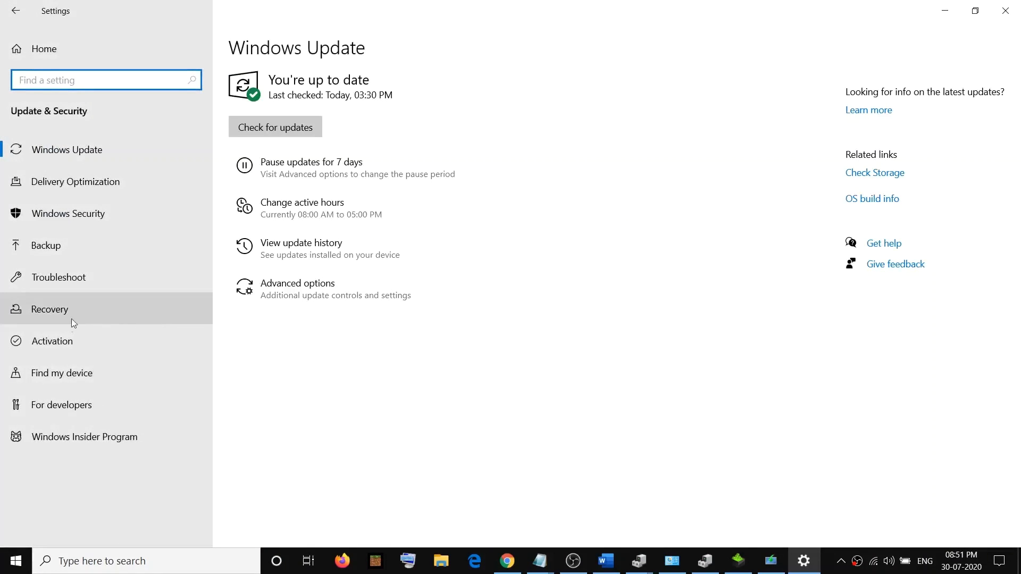
pyautogui.click(56, 300)
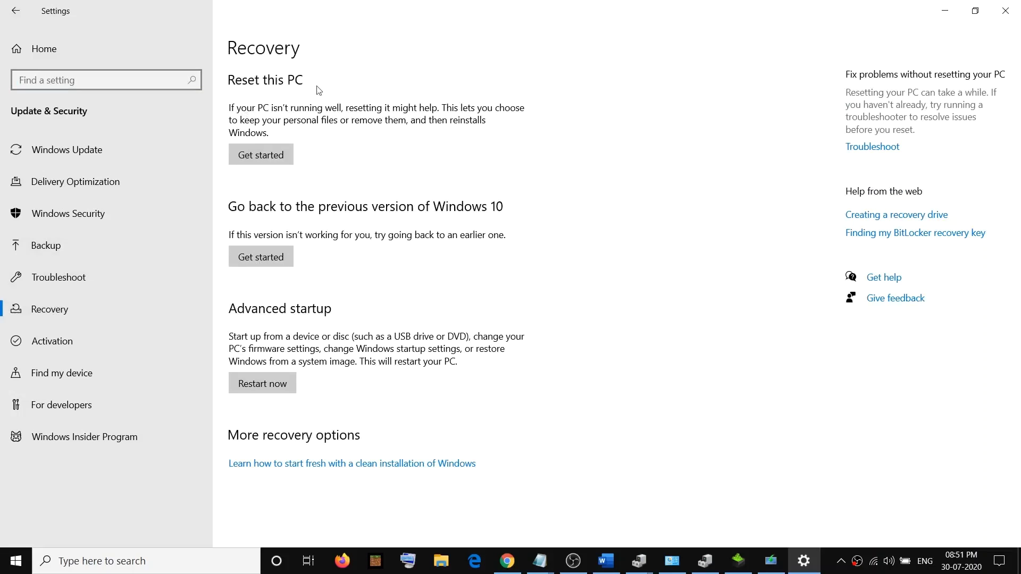
pyautogui.click(255, 155)
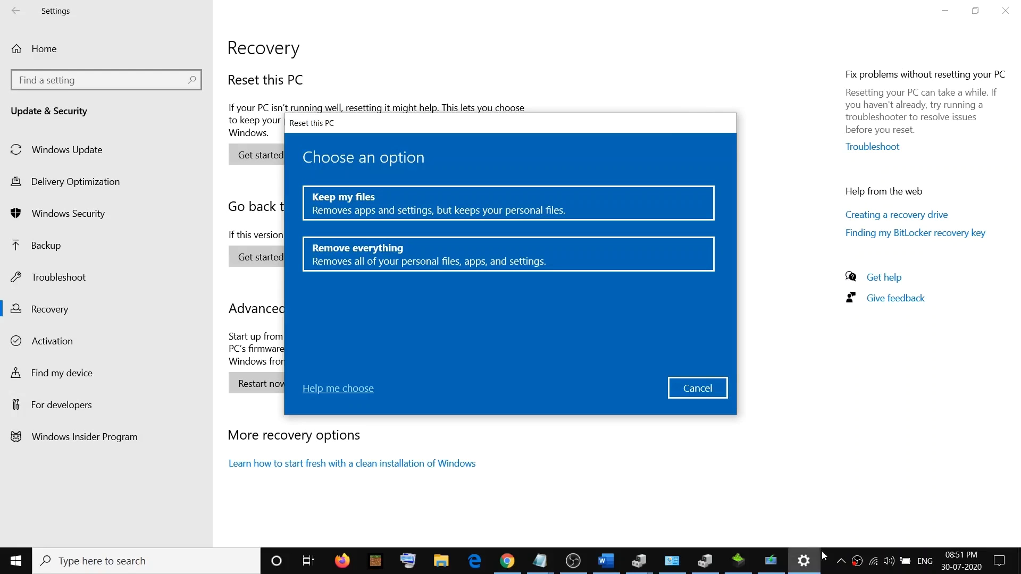
# Step: Return to the Word document and highlight "driver from Nvidia website" in Step 6 again
pyautogui.click(830, 566)
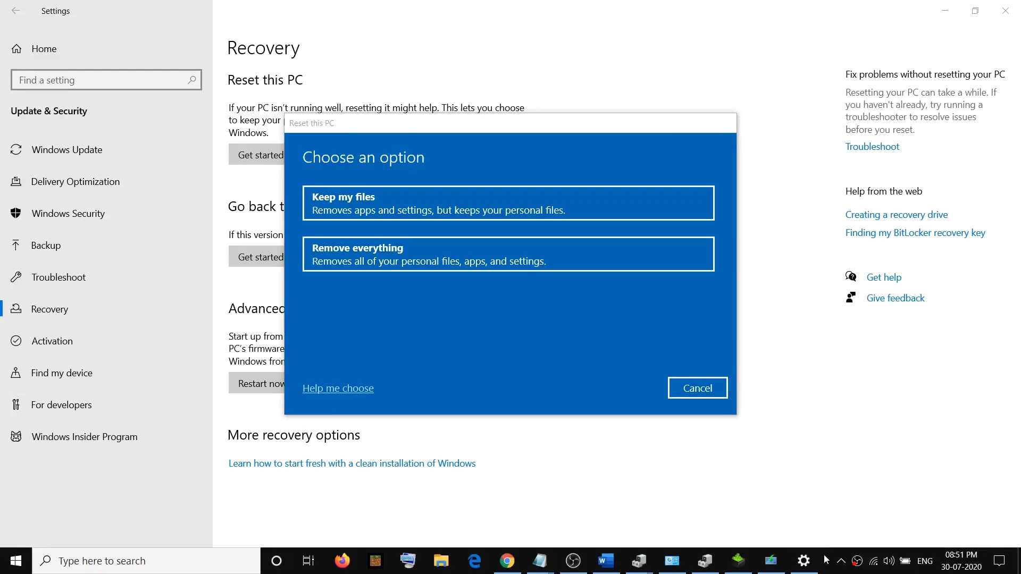
pyautogui.click(612, 568)
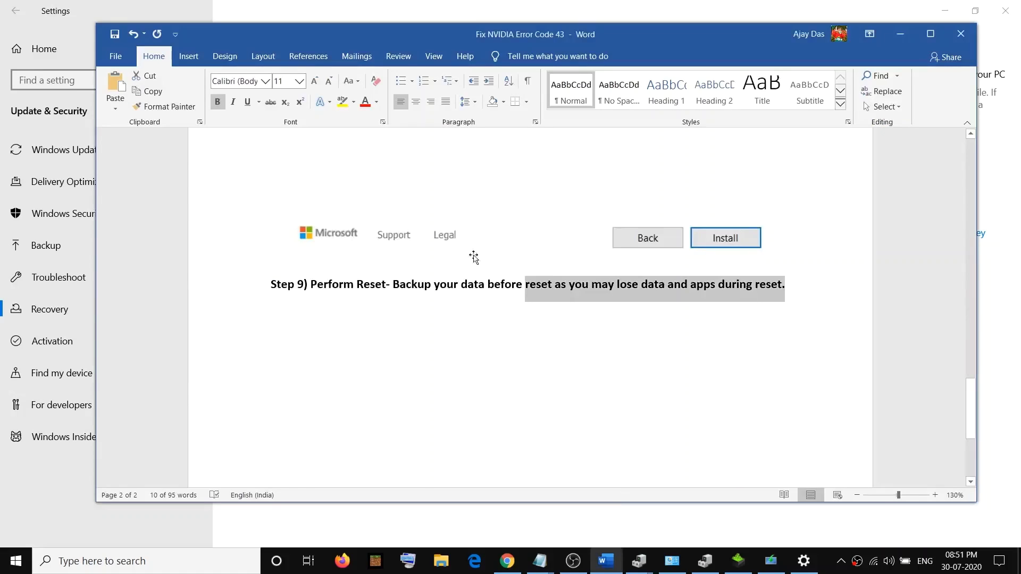
pyautogui.scroll(10, 426, 321)
pyautogui.scroll(4, 427, 319)
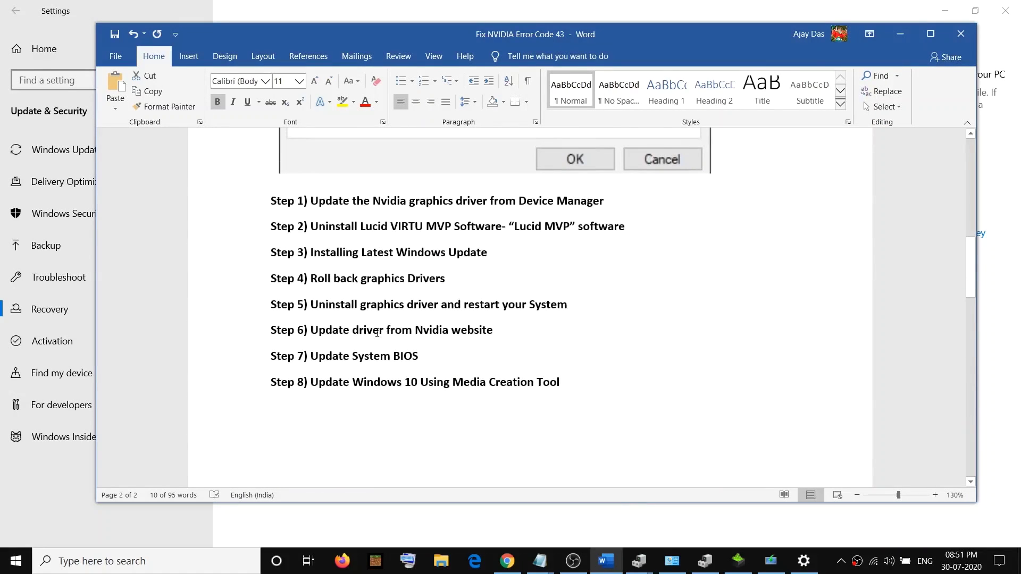
pyautogui.moveTo(352, 330); pyautogui.dragTo(493, 330)
pyautogui.scroll(-2, 703, 355)
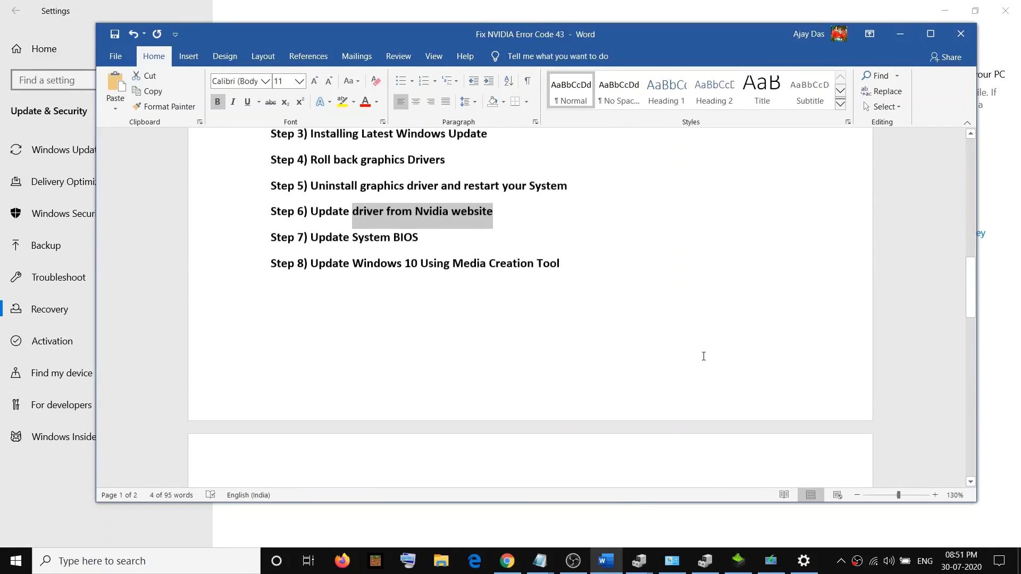